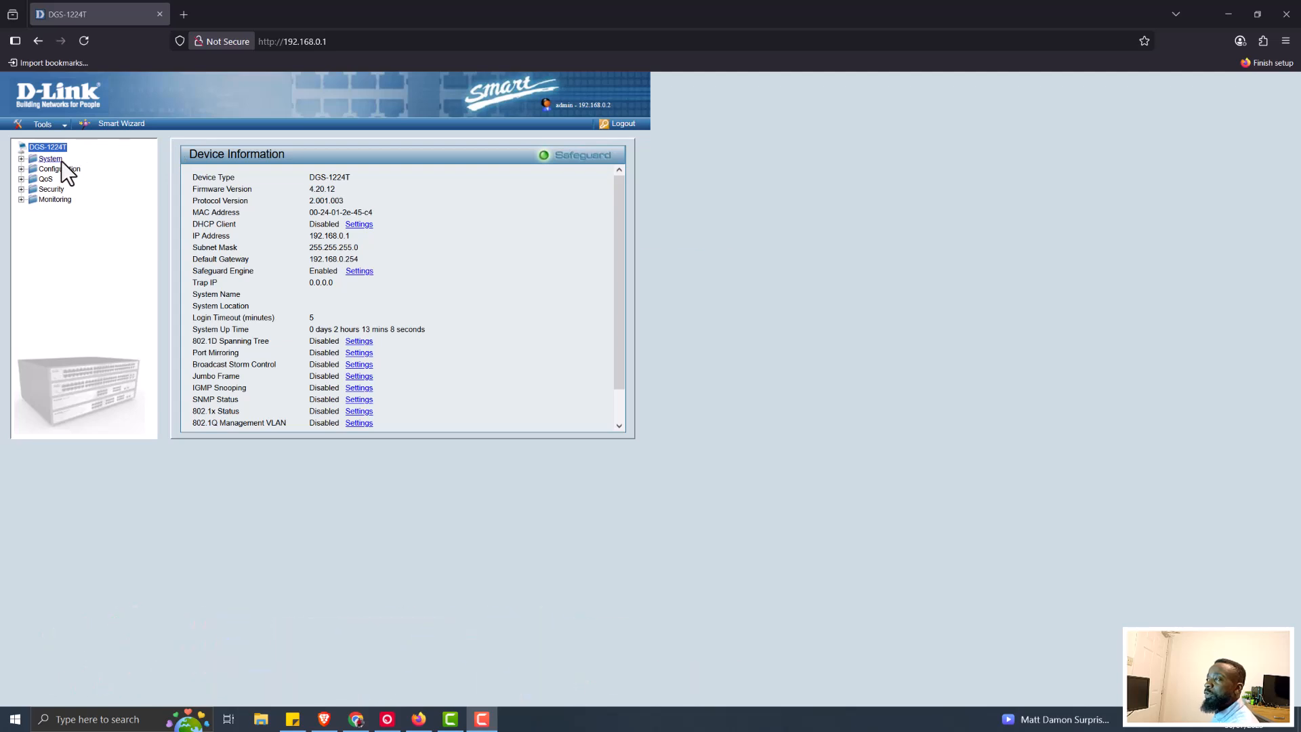
# Expand Configuration, zoom the browser to 150%, and open the 802.1Q VLAN page
pyautogui.click(20, 169)
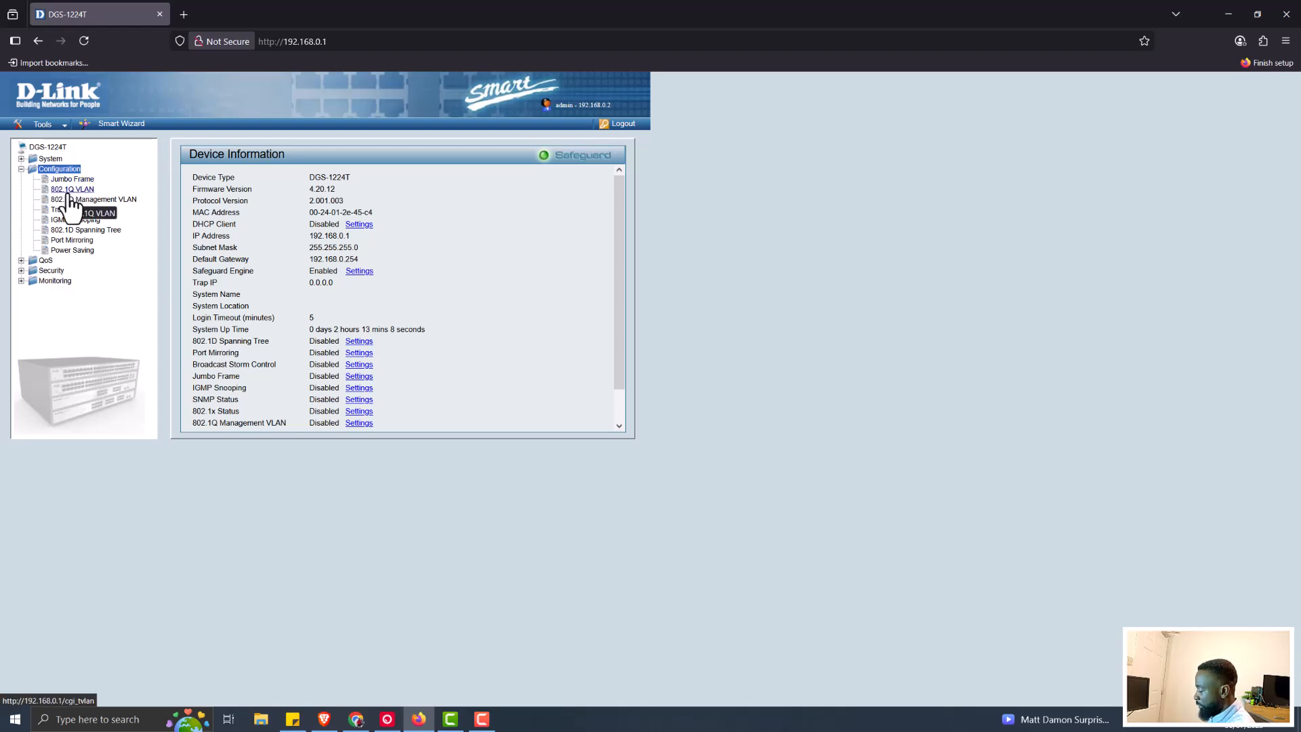
pyautogui.hotkey('ctrl', '+')
pyautogui.hotkey('ctrl', '+')
pyautogui.hotkey('ctrl', '+')
pyautogui.hotkey('ctrl', '+')
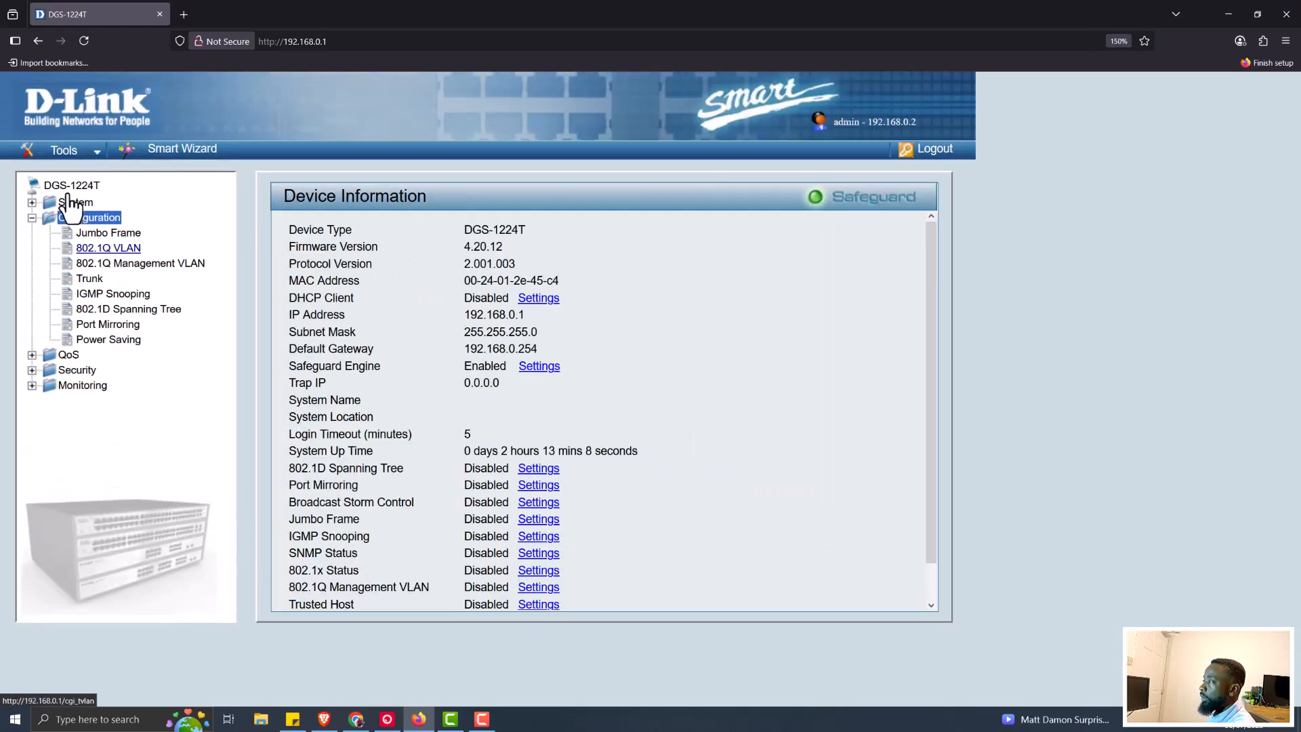
pyautogui.click(110, 249)
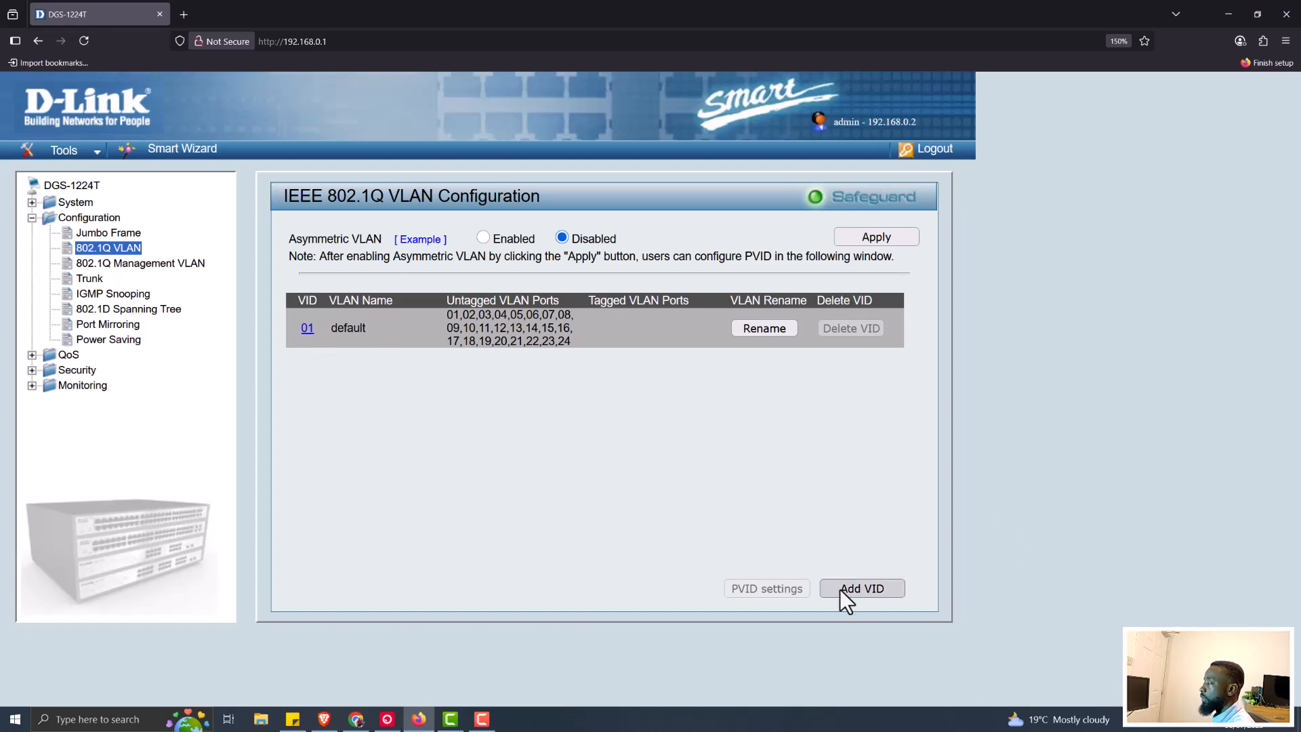
# Add a new VLAN with VID 02 and name CS, and apply it
pyautogui.click(861, 588)
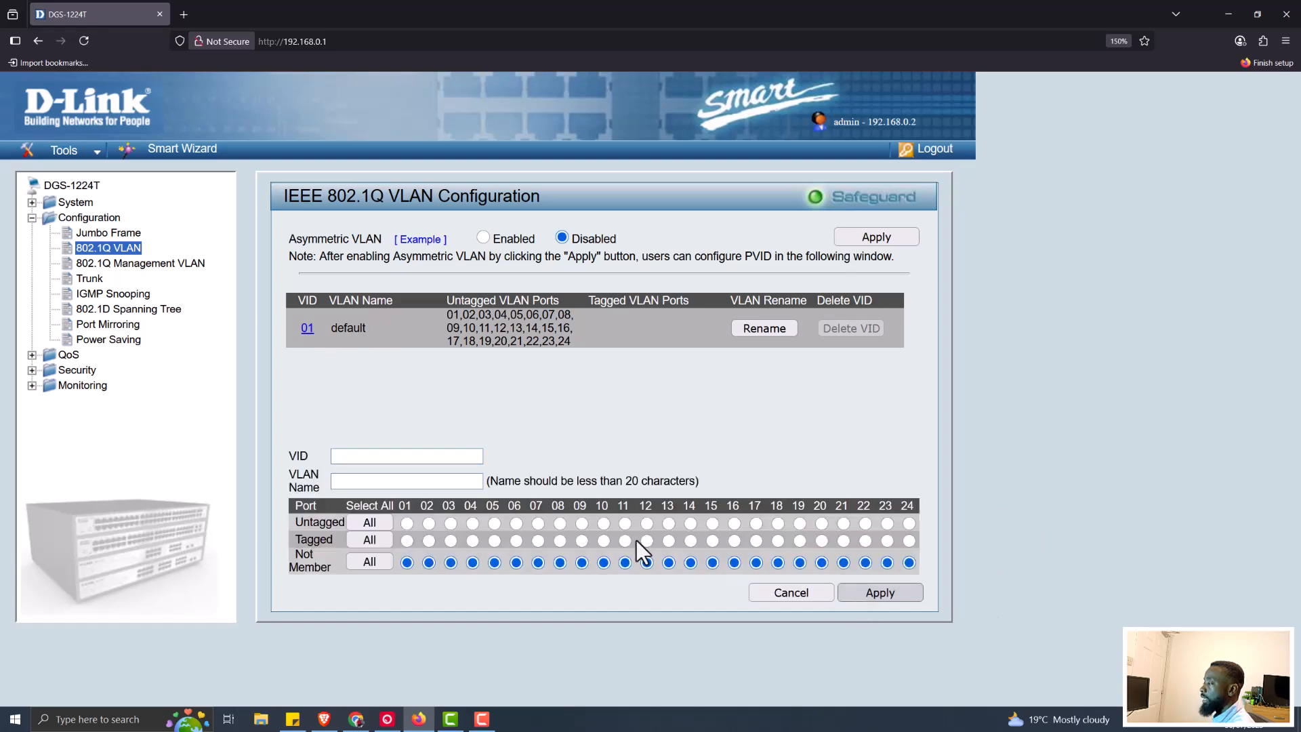
pyautogui.click(353, 456)
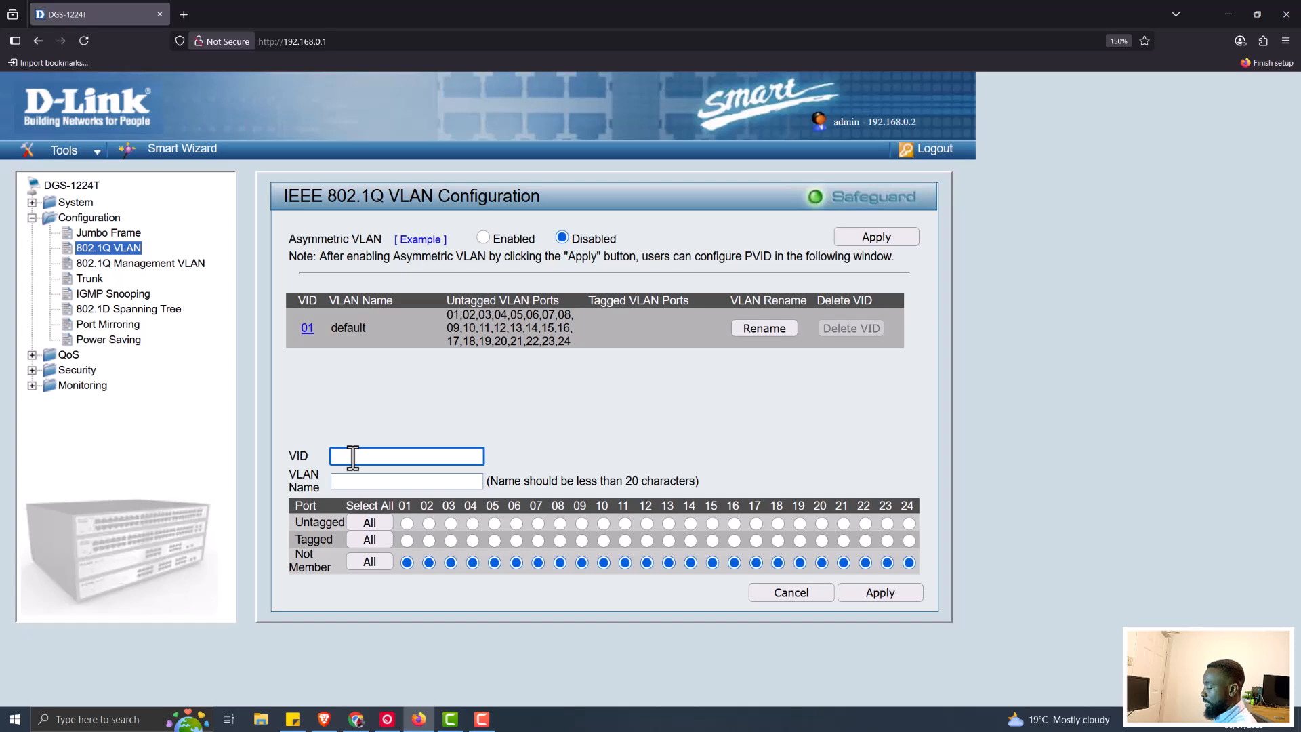
pyautogui.write('02')
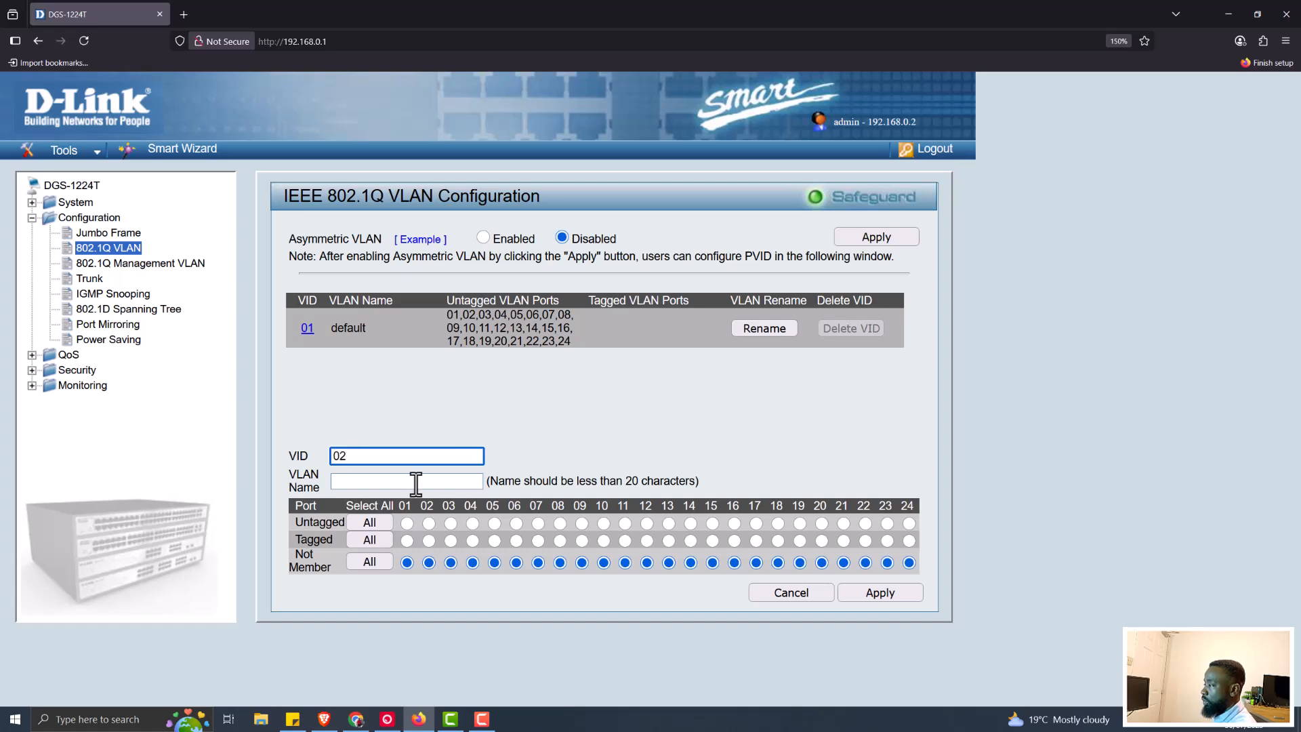
pyautogui.click(416, 481)
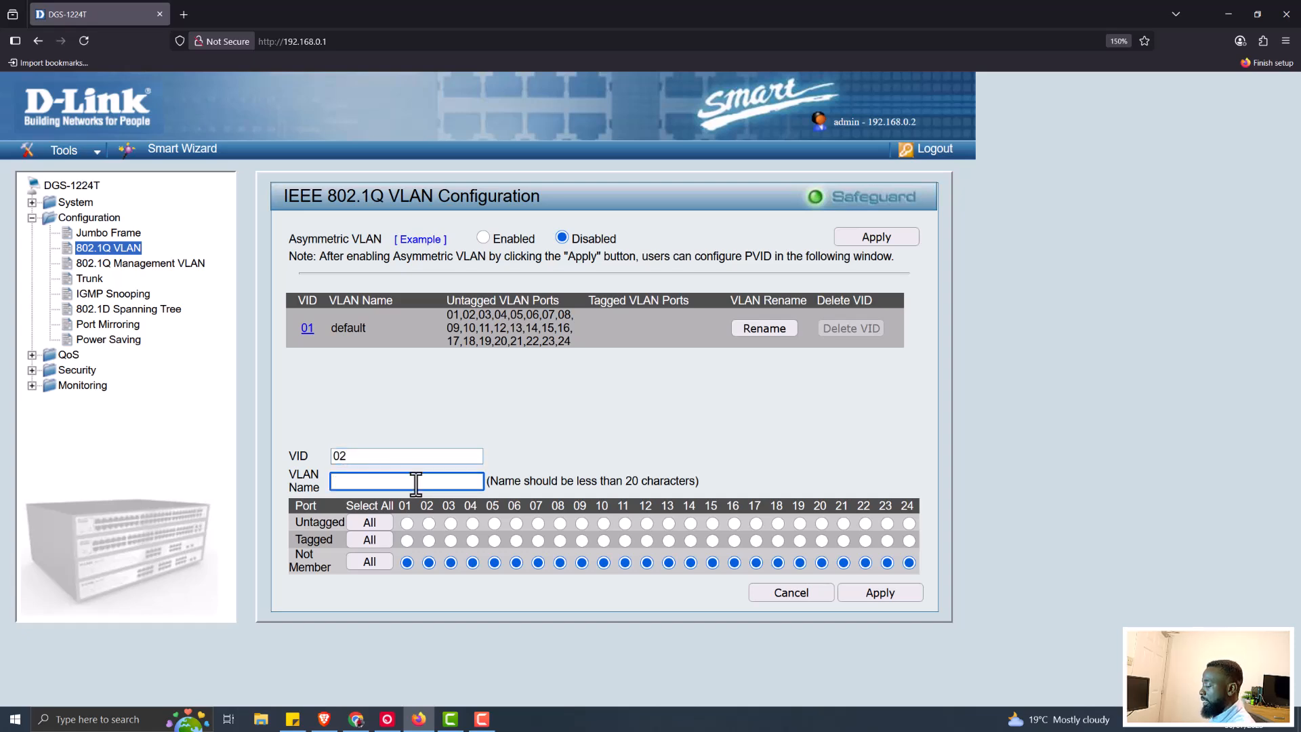
pyautogui.write('C')
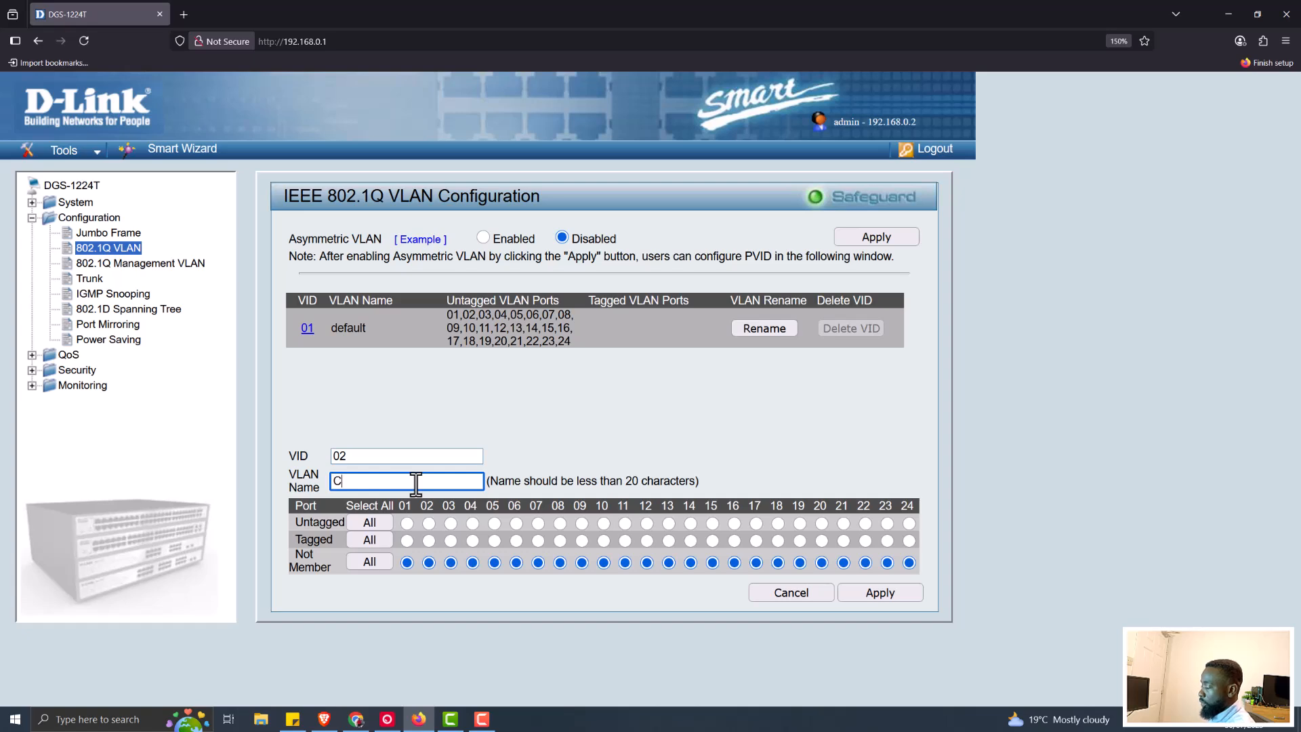
pyautogui.write('S')
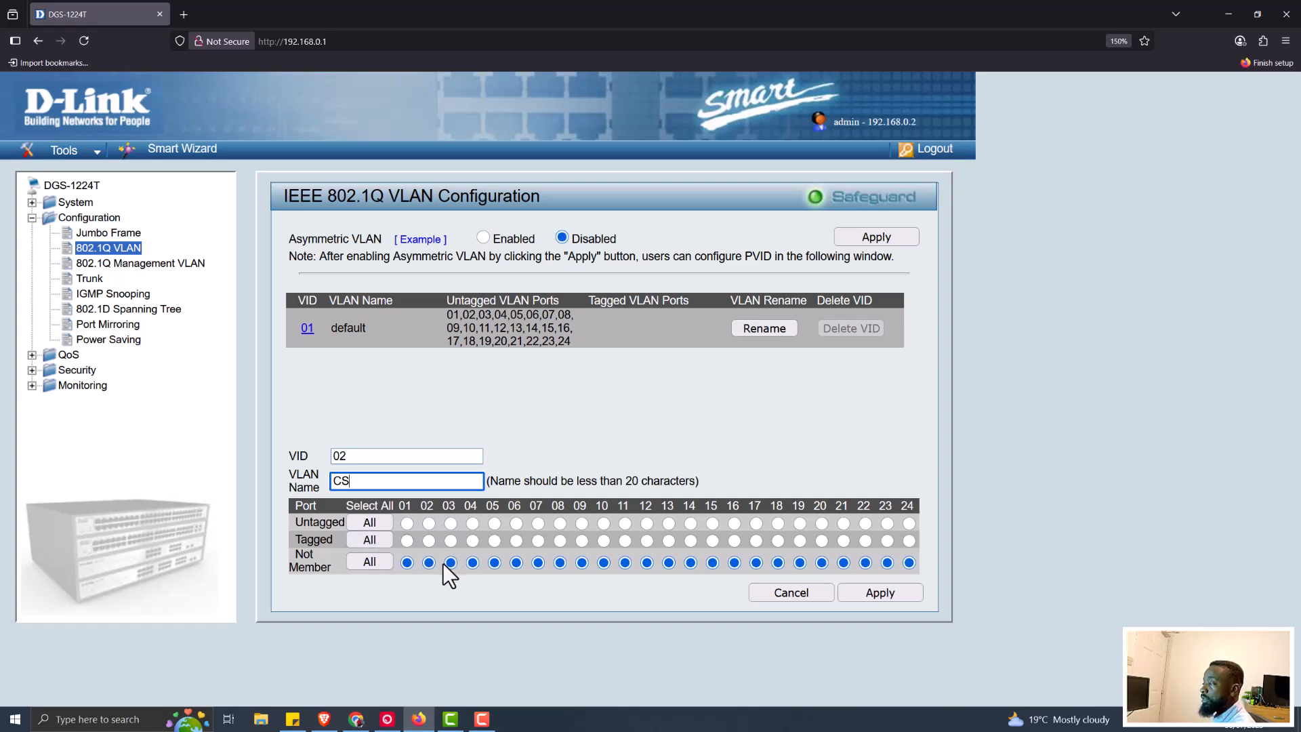
pyautogui.click(890, 598)
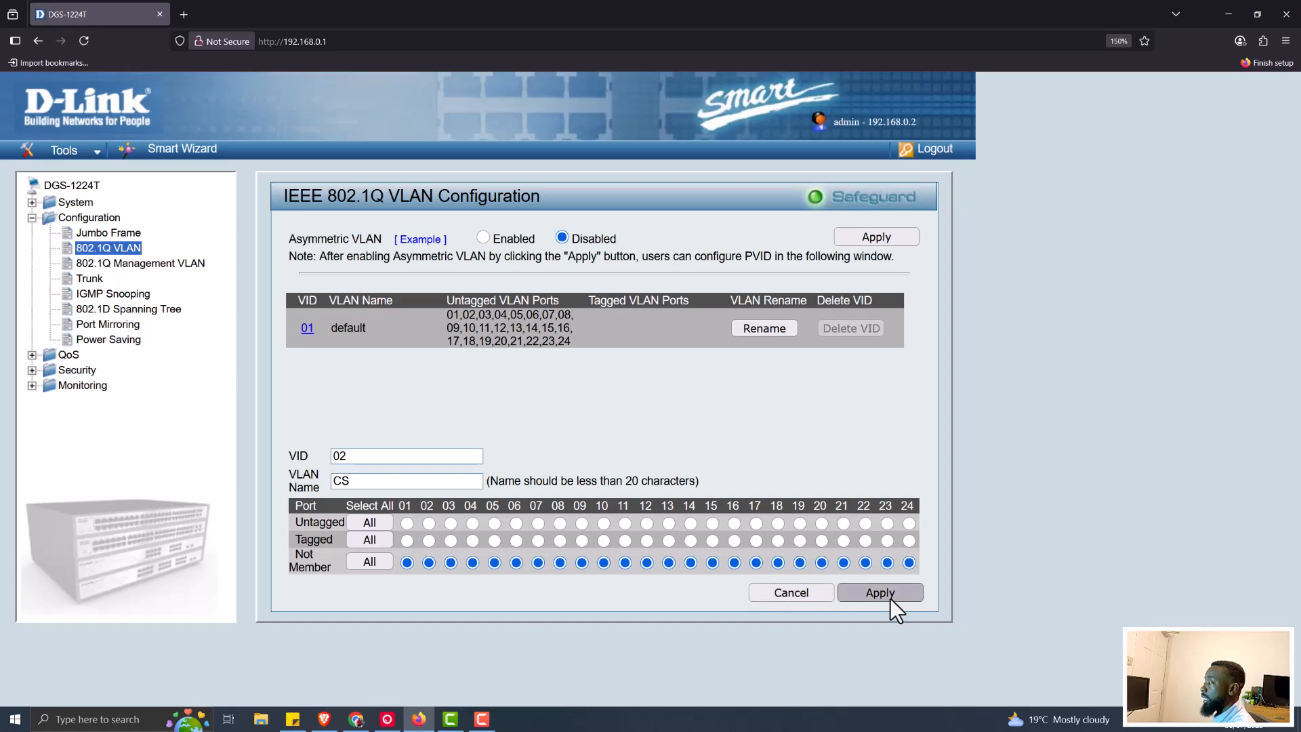
pyautogui.click(889, 598)
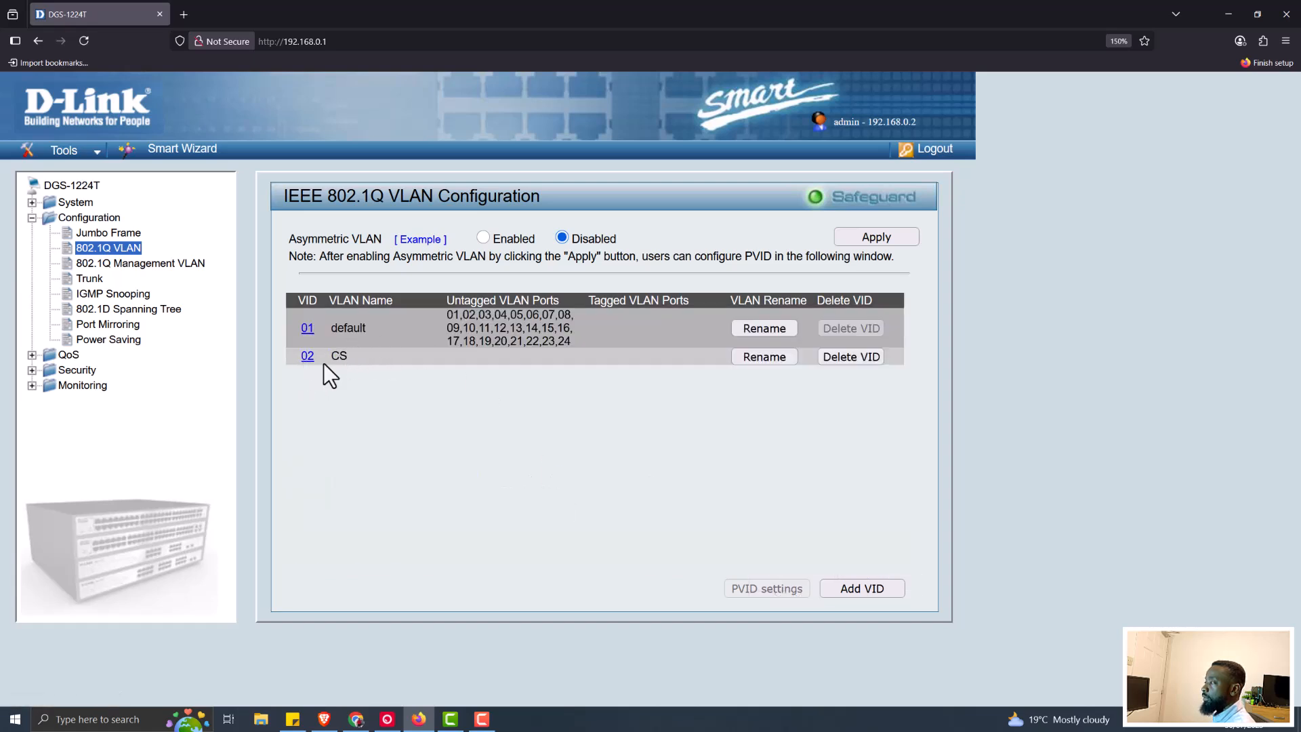
pyautogui.click(766, 358)
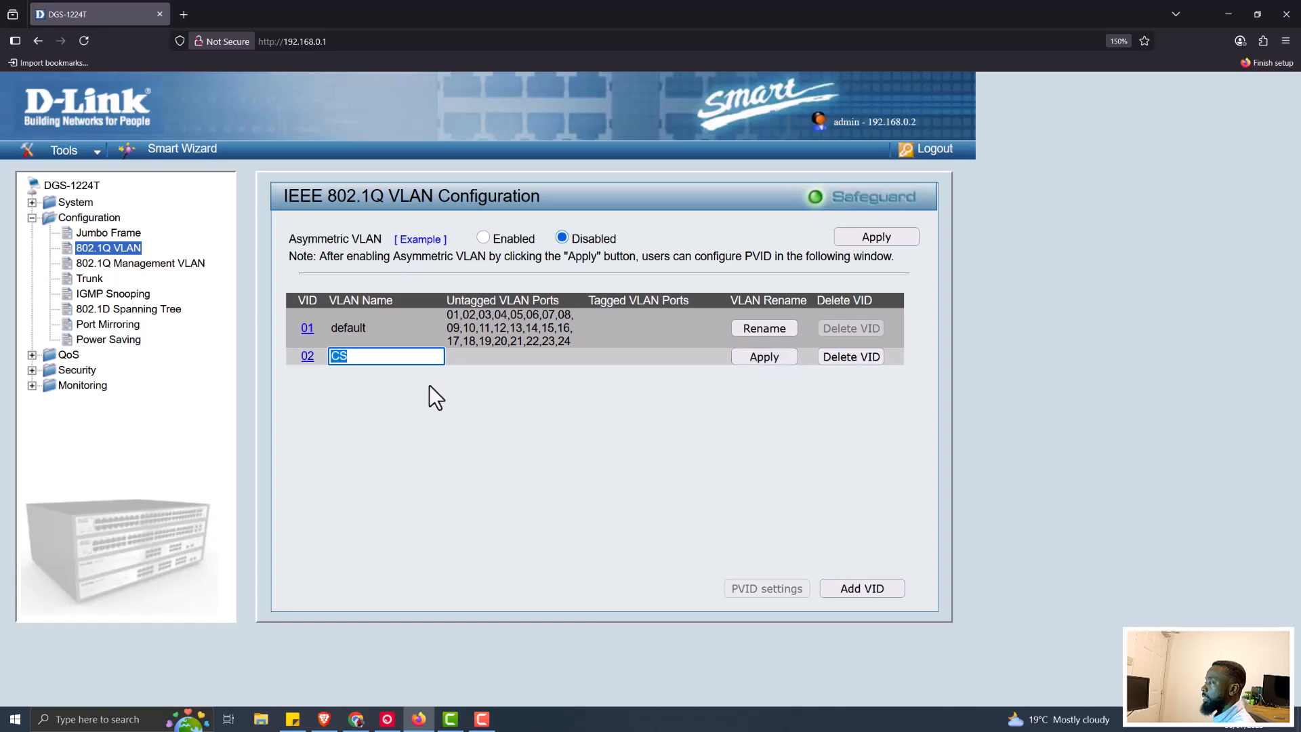
pyautogui.click(680, 434)
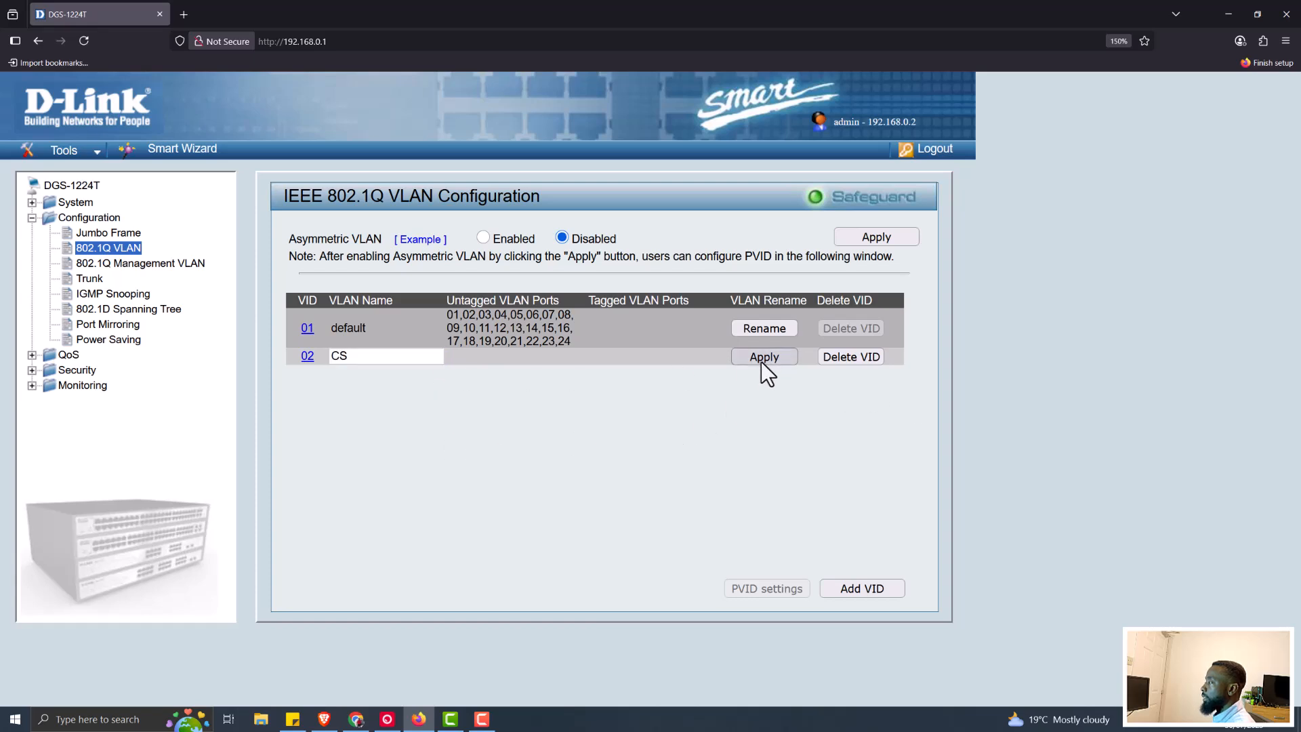
pyautogui.click(856, 354)
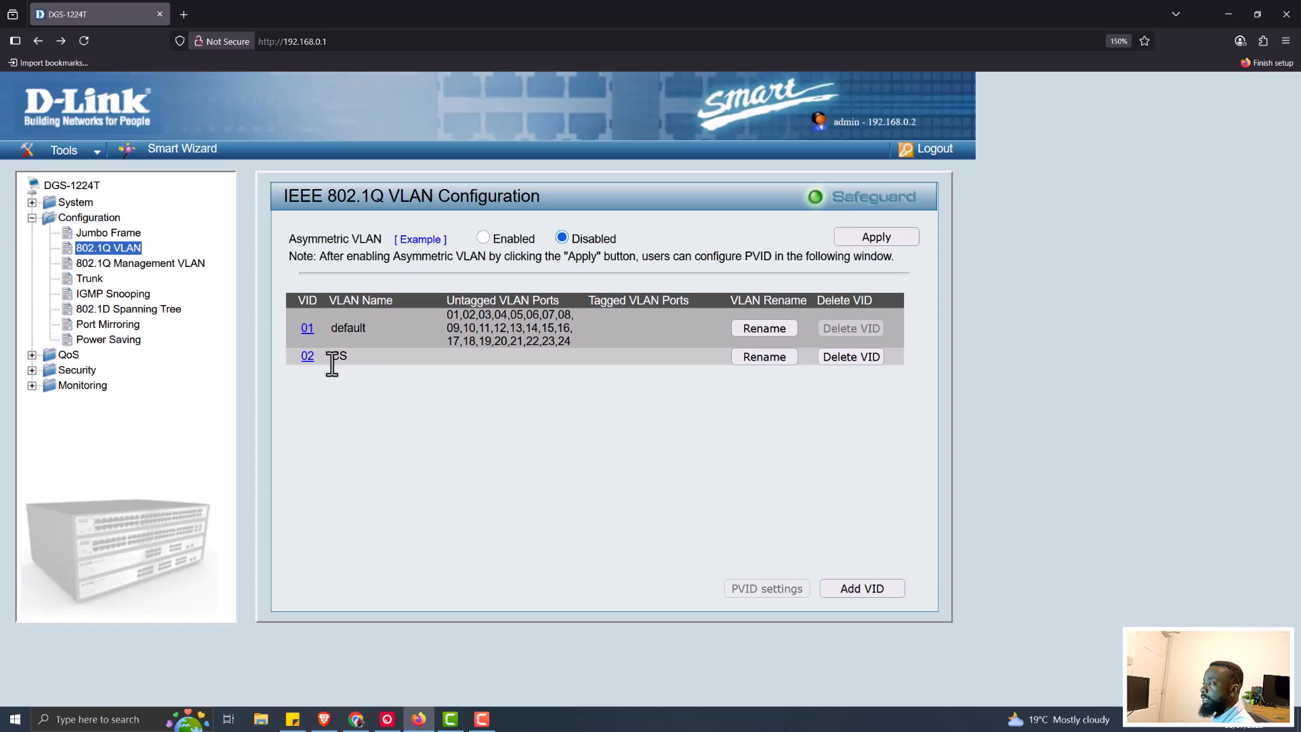
# In VLAN 02 CS, set ports 18–24 to Tagged, leaving ports 01–17 as Not Member
pyautogui.click(307, 357)
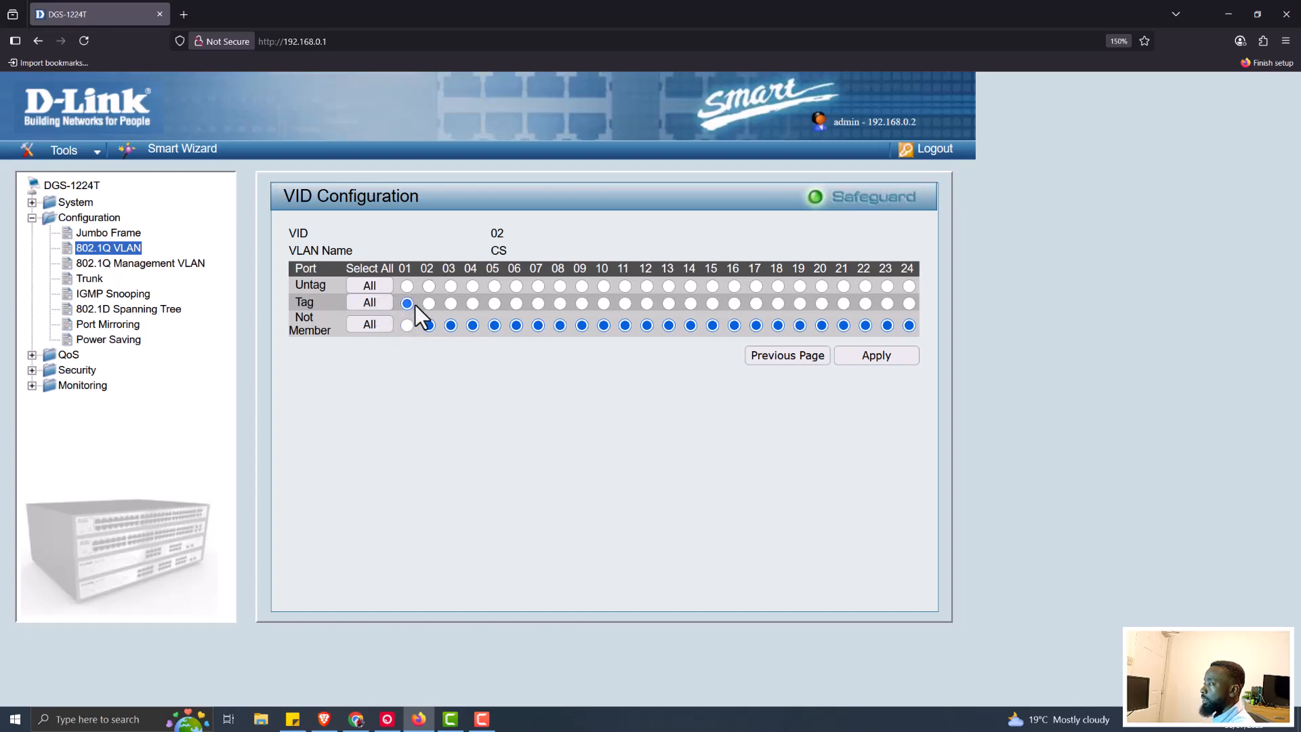
pyautogui.click(450, 304)
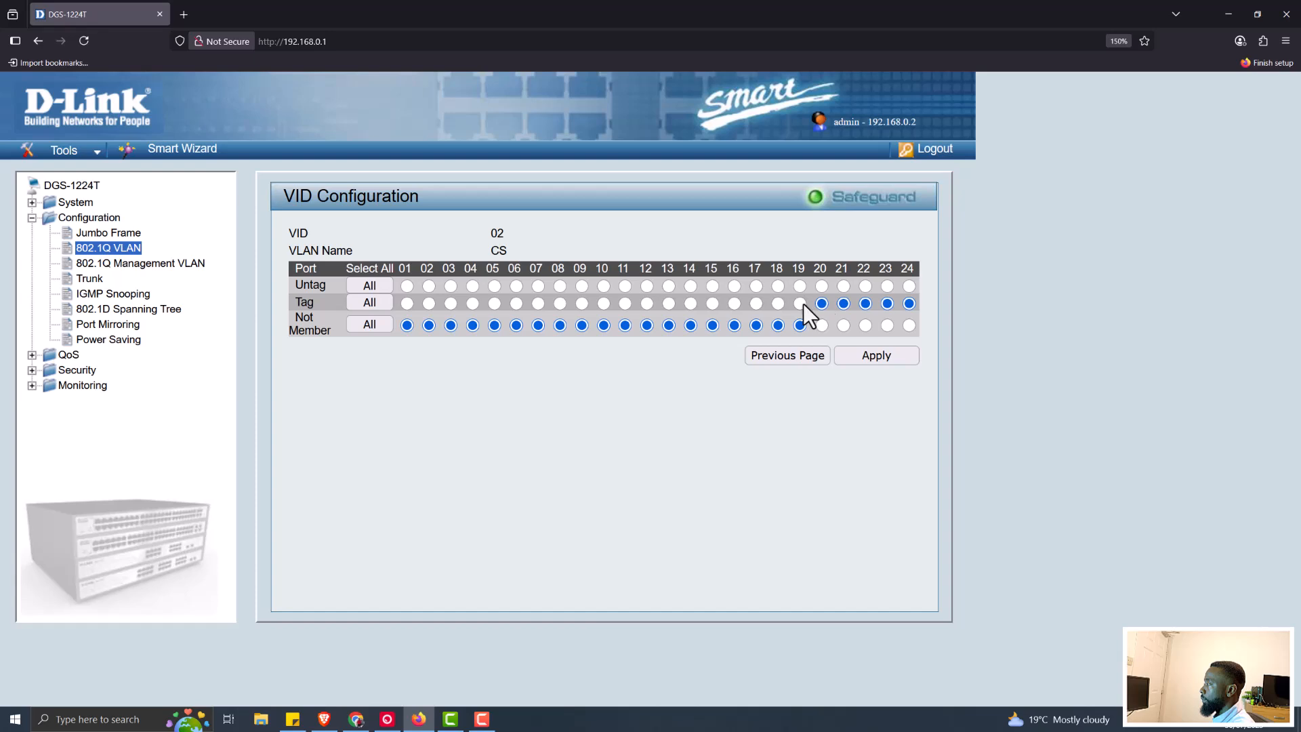
pyautogui.click(778, 307)
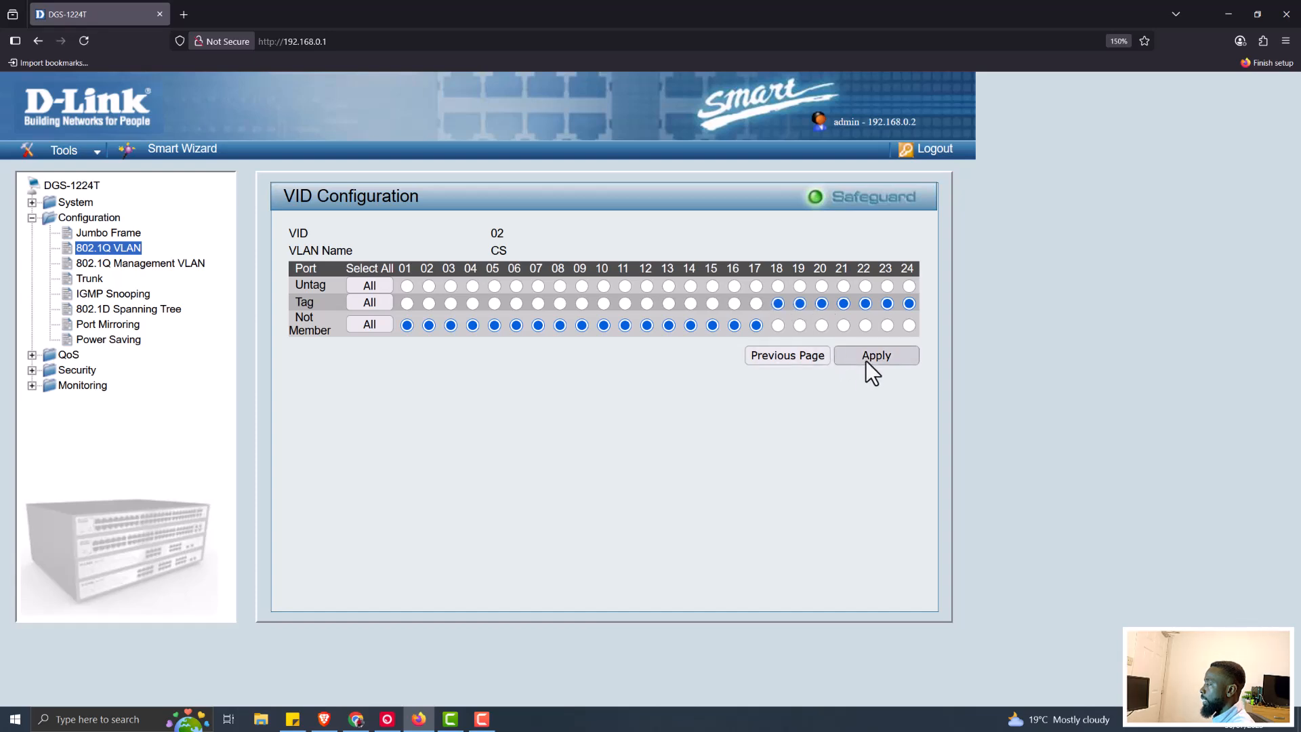
# Apply the CS VLAN membership with tagged ports 18–24
pyautogui.click(866, 361)
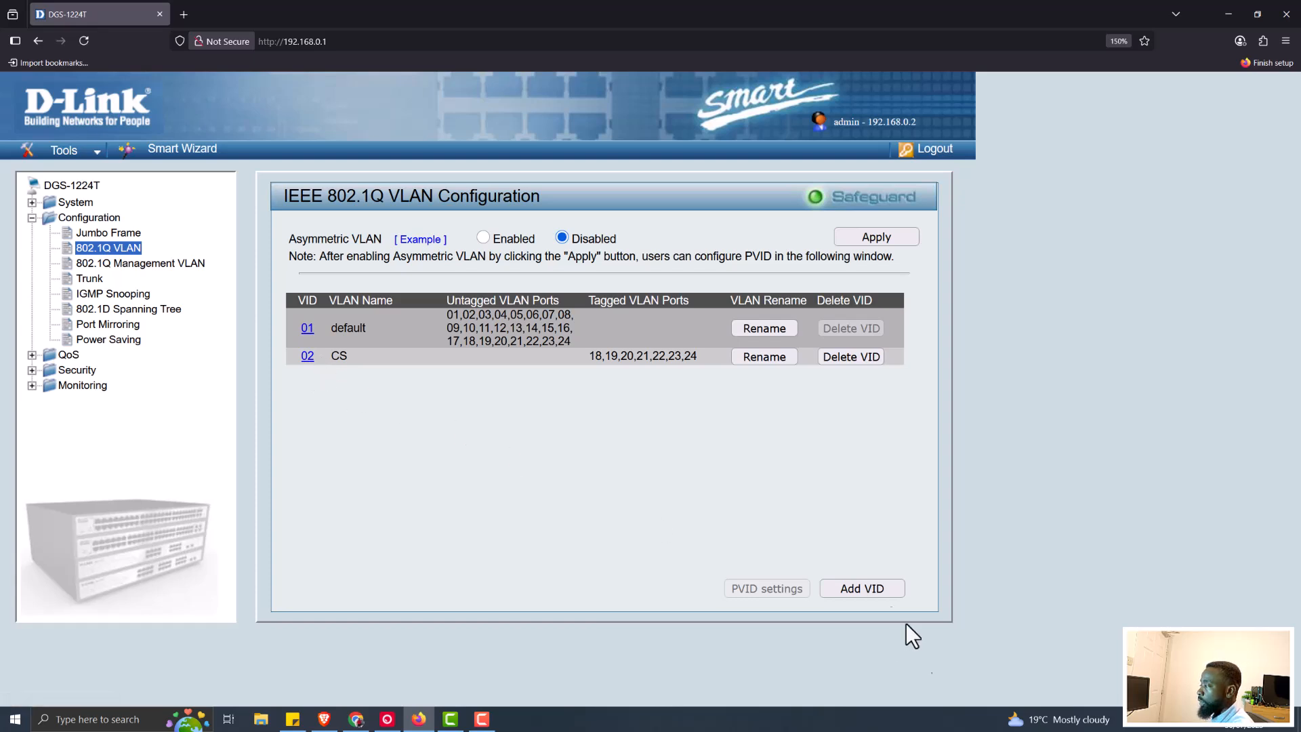
# Start a new VLAN with VID 3 and the name ADMIN
pyautogui.click(851, 590)
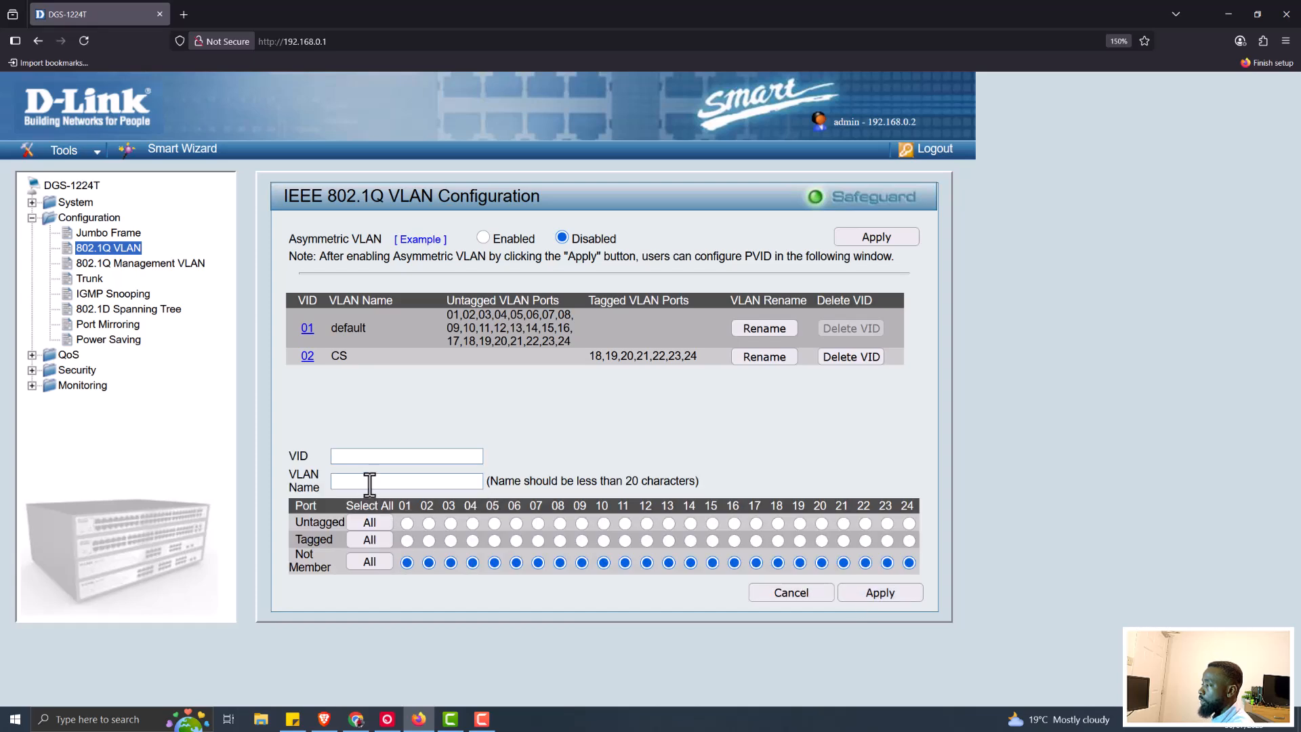
pyautogui.click(366, 458)
pyautogui.write('ADMI')
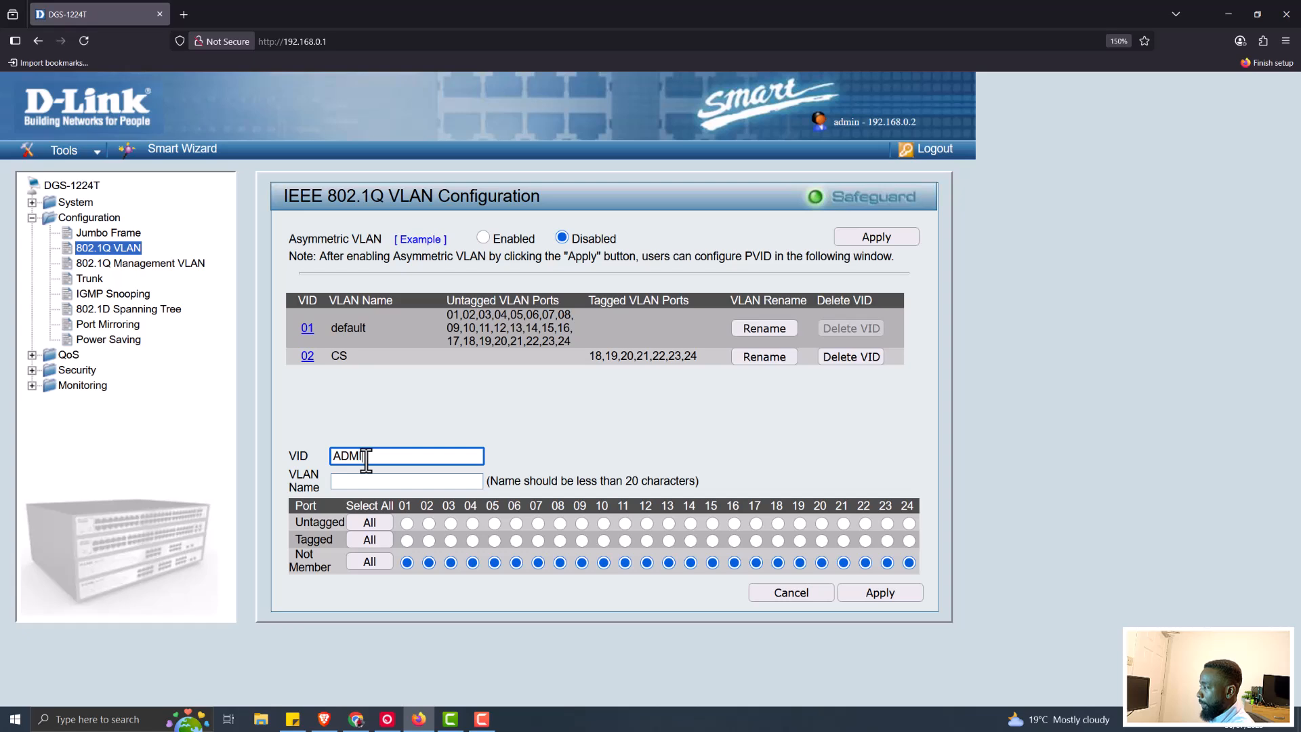
pyautogui.hotkey('ctrl', 'a')
pyautogui.press('BackSpace')
pyautogui.press('Tab')
pyautogui.write('ADMIN')
pyautogui.click(366, 457)
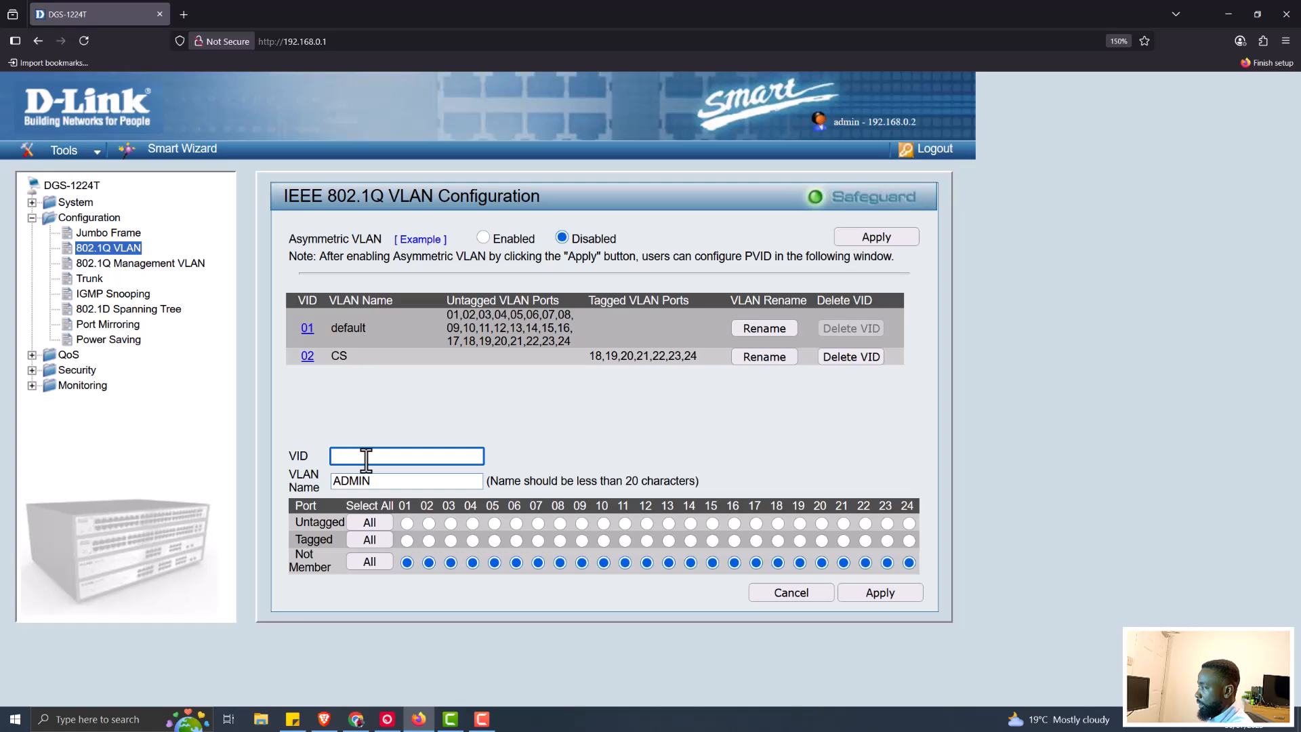
pyautogui.write('03')
pyautogui.press('BackSpace')
pyautogui.press('BackSpace')
pyautogui.write('3')
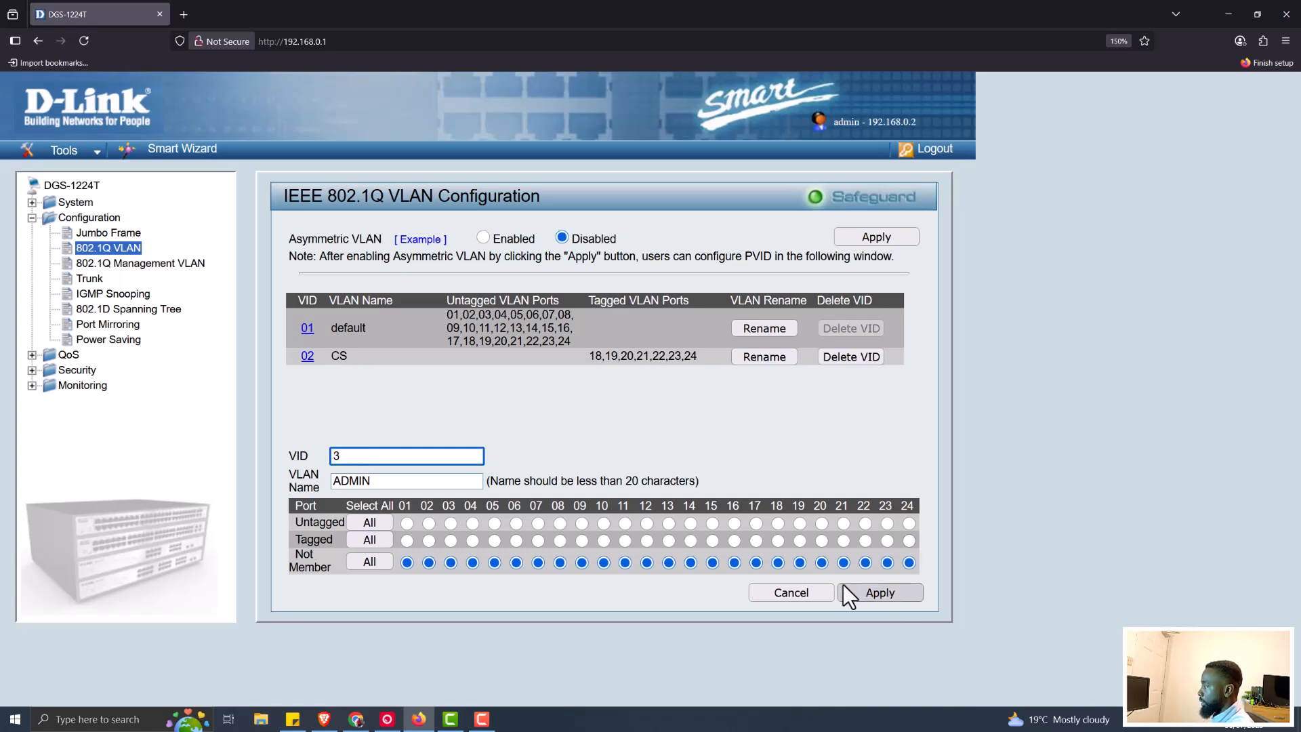
# Tag ports 10–14 into the ADMIN VLAN and apply it
pyautogui.click(690, 541)
pyautogui.click(669, 541)
pyautogui.click(647, 541)
pyautogui.click(604, 541)
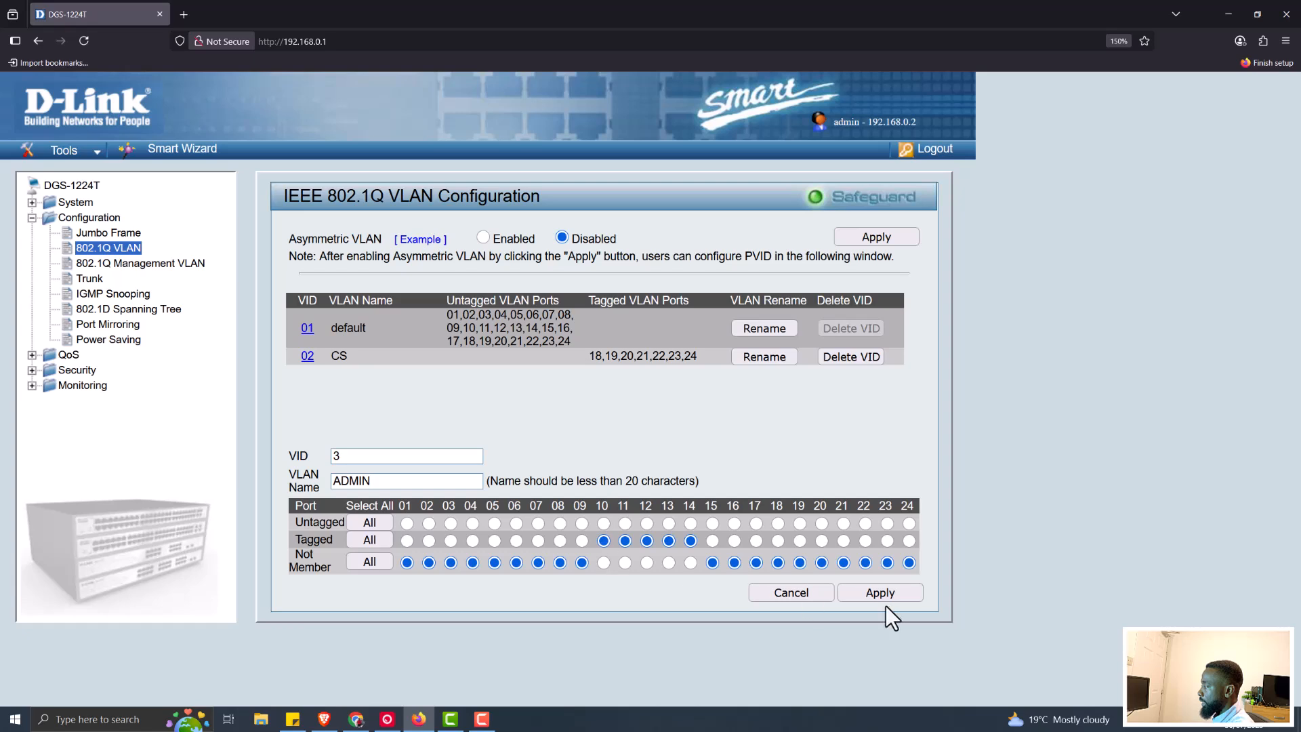
pyautogui.click(879, 596)
pyautogui.click(880, 596)
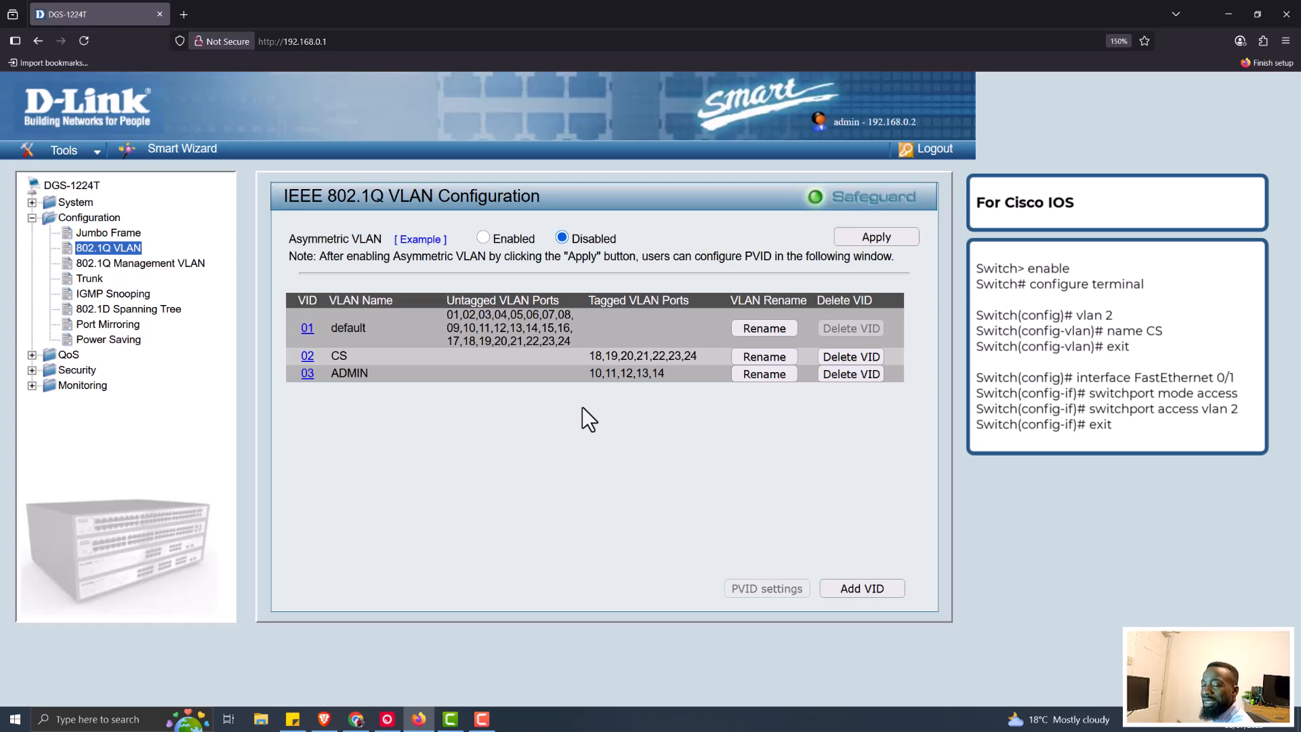
# Enable the 802.1Q Management VLAN and keep VID 01 as the management VLAN
pyautogui.click(126, 269)
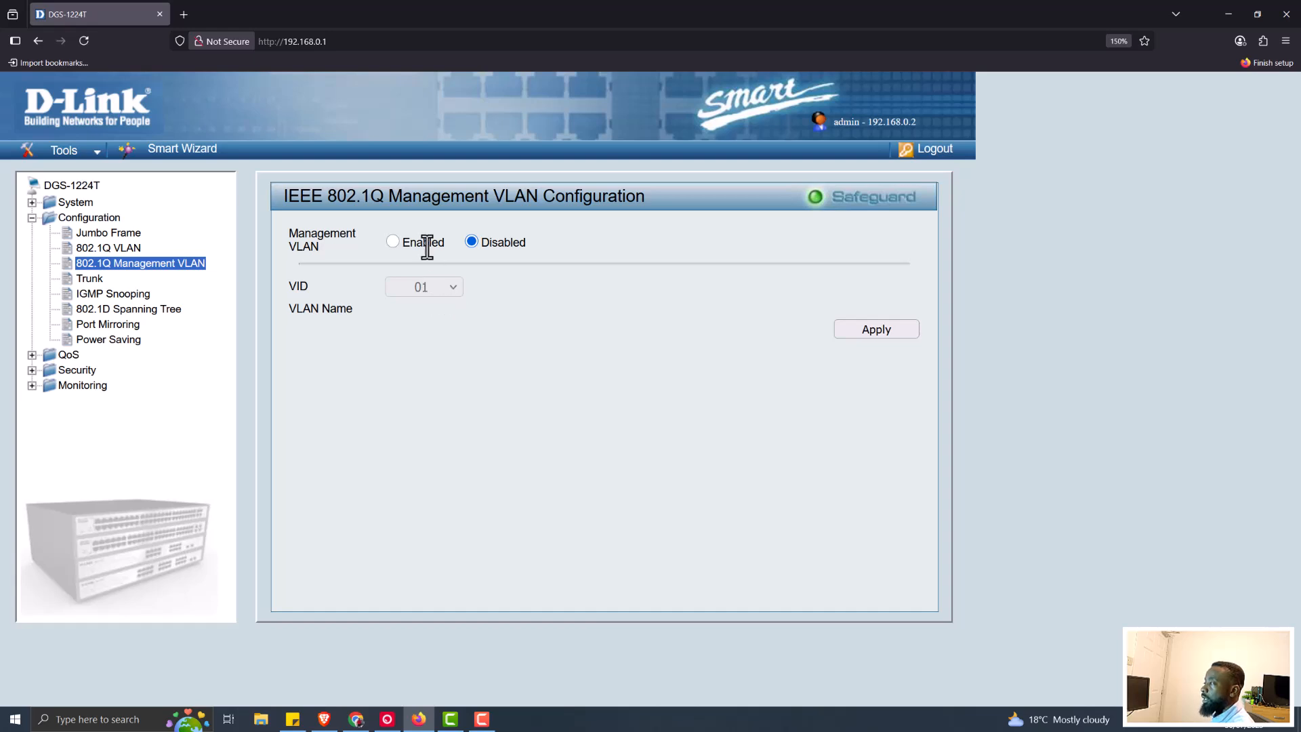
pyautogui.click(393, 242)
pyautogui.click(458, 287)
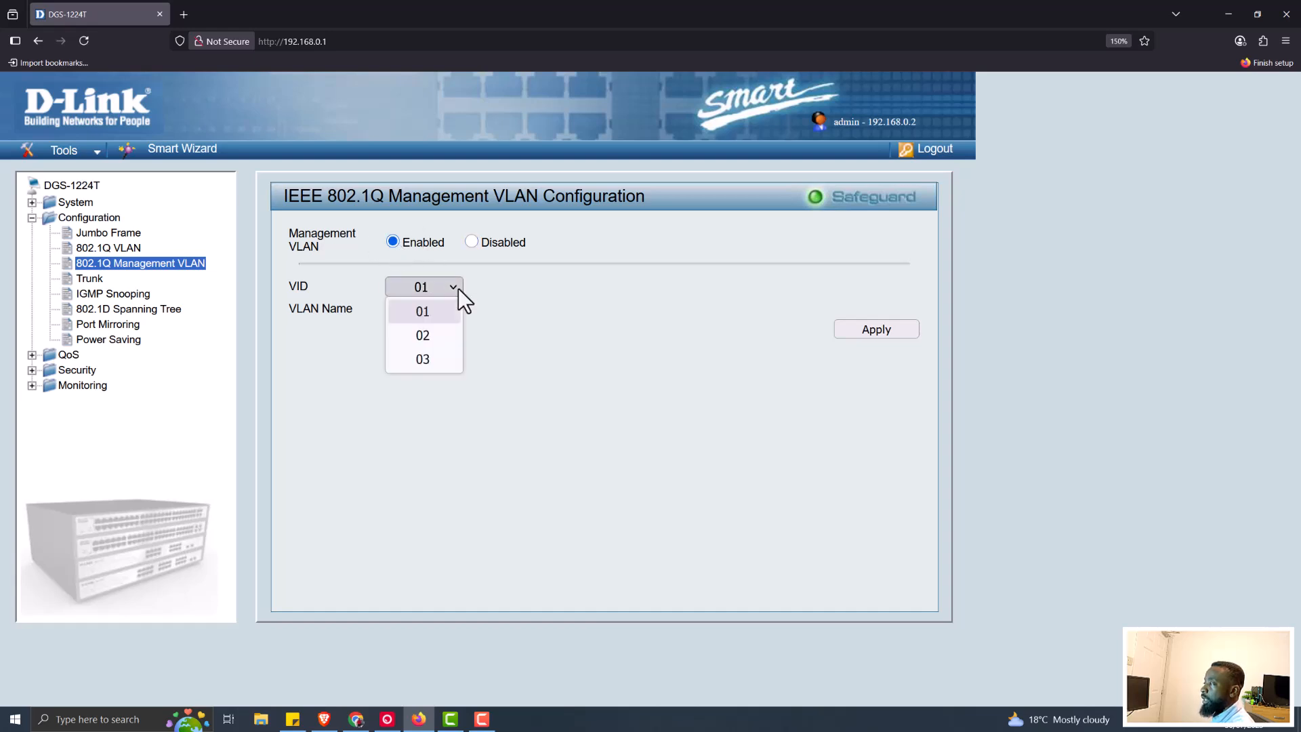
pyautogui.click(523, 385)
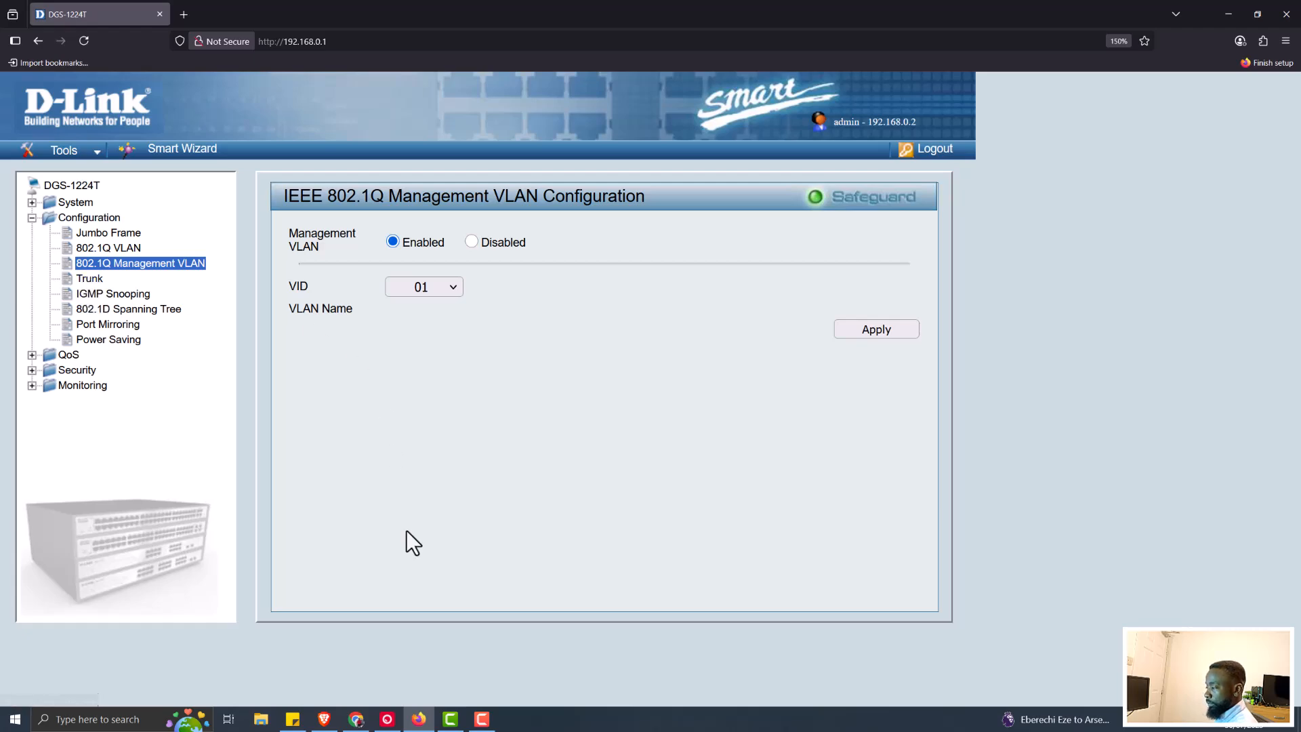
pyautogui.click(356, 719)
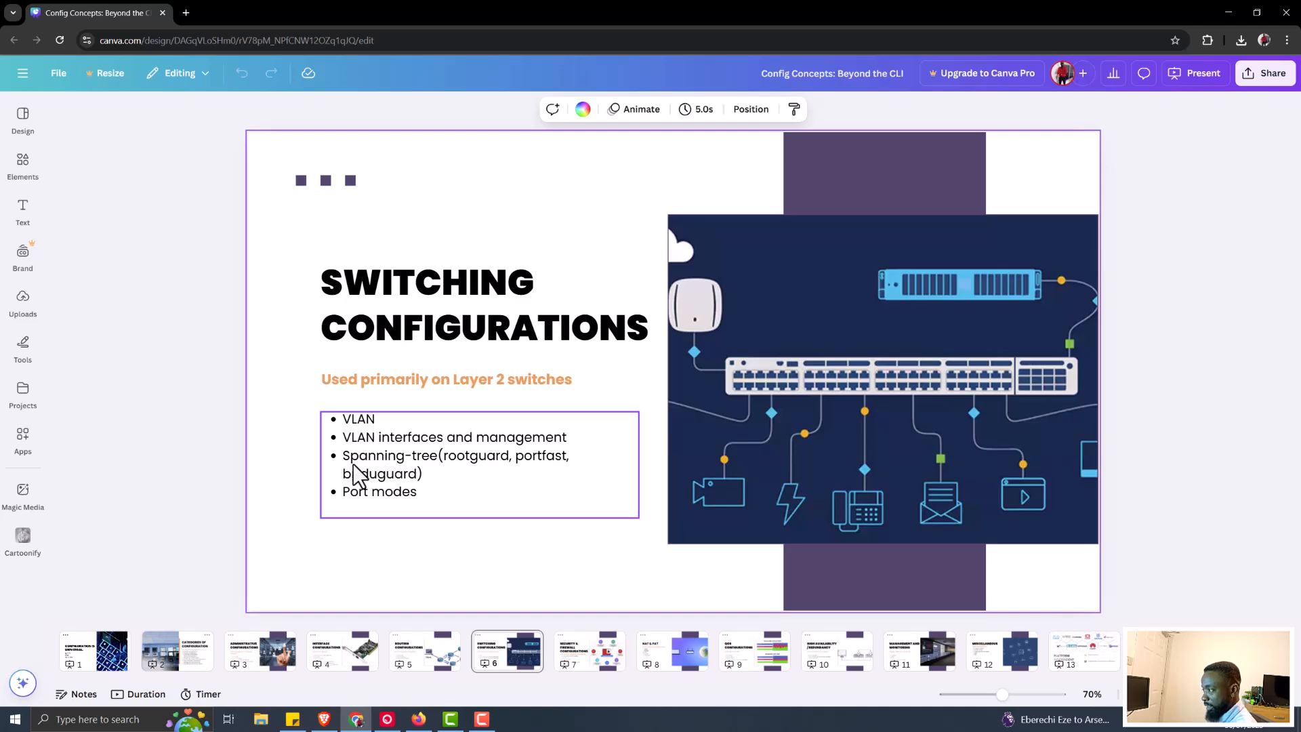
pyautogui.click(1228, 13)
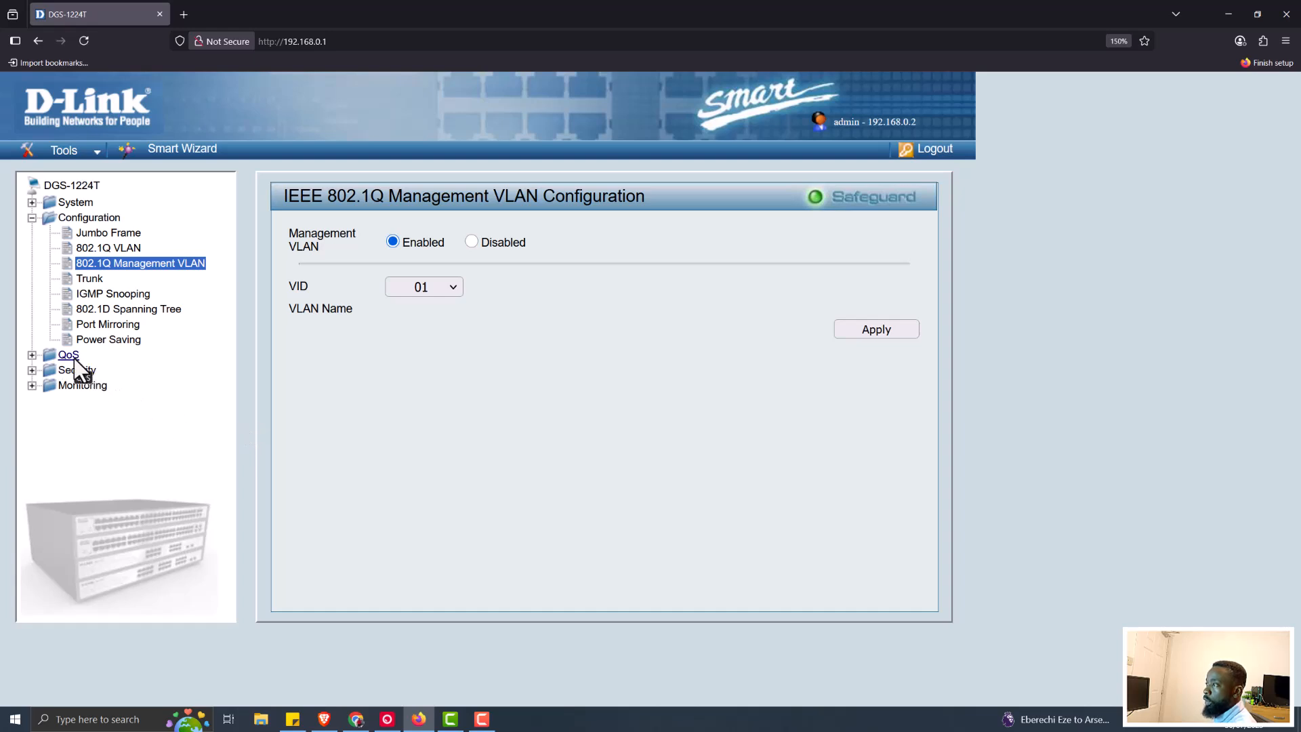
# Open the 802.1D Spanning Tree Configuration page from the Configuration tree
pyautogui.click(141, 309)
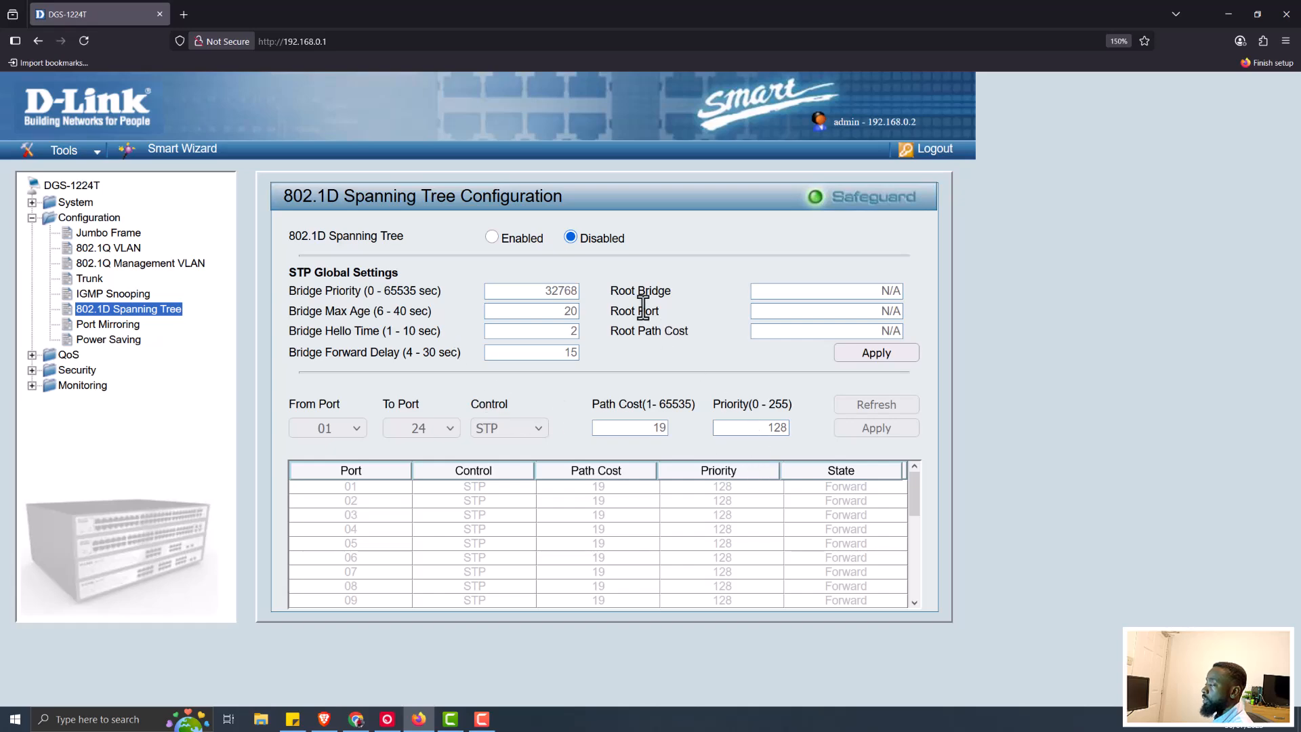
# Select Enabled for 802.1D Spanning Tree on the switch
pyautogui.click(492, 238)
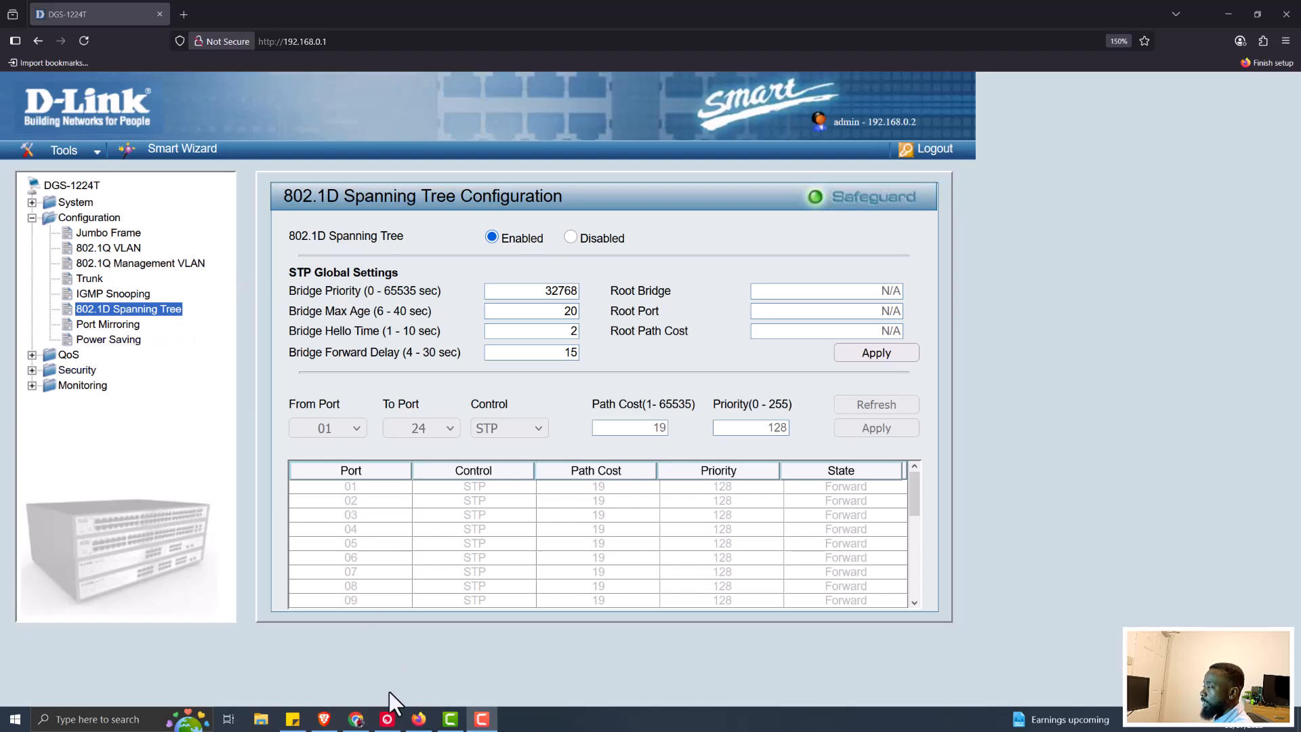
pyautogui.click(356, 719)
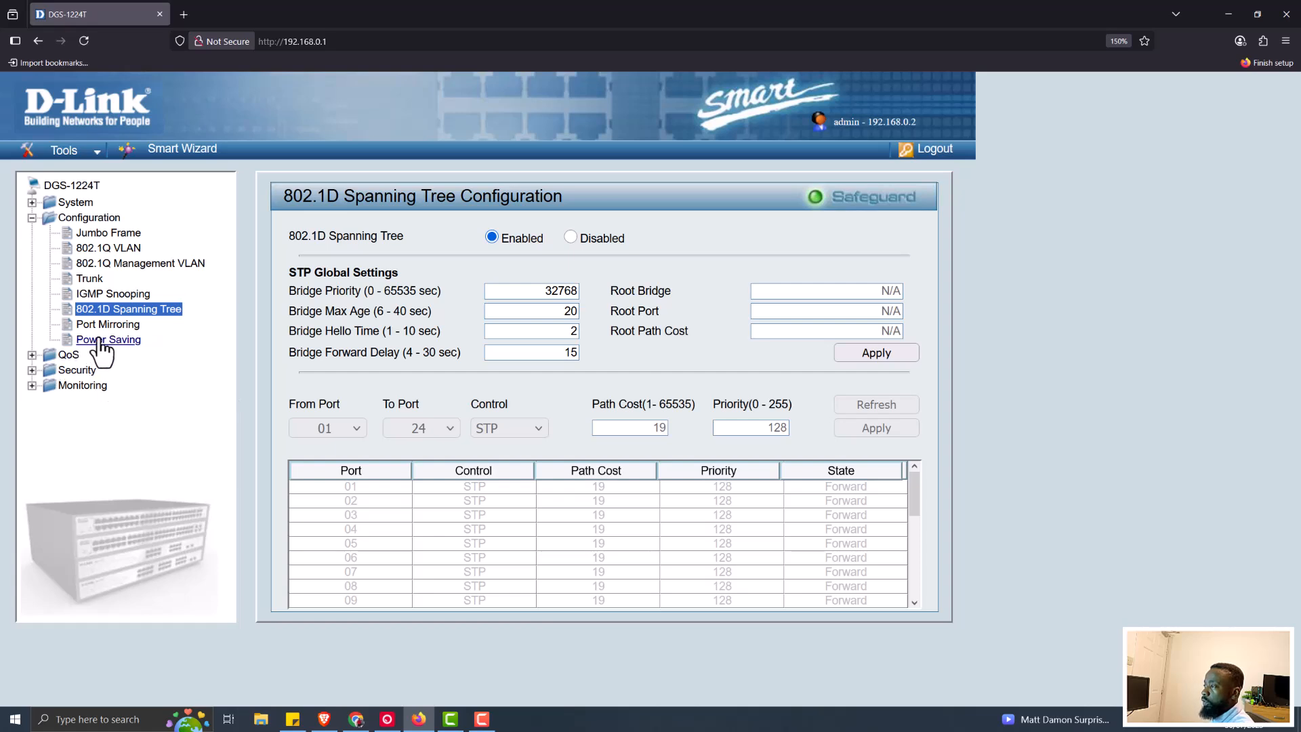
# Open the Trunk Configuration page from the Configuration tree
pyautogui.click(90, 280)
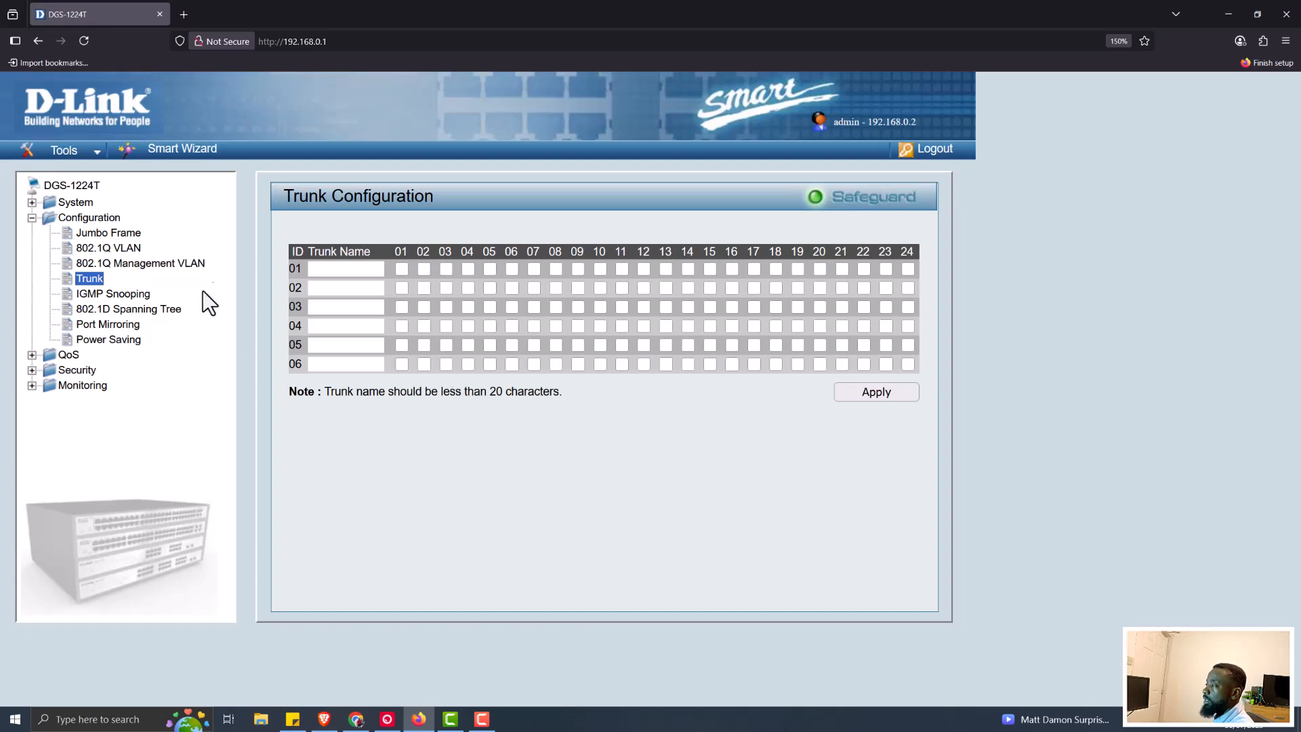
# Name trunk group 01 'Trunk1', tick ports 04–06 as members, and apply
pyautogui.click(346, 269)
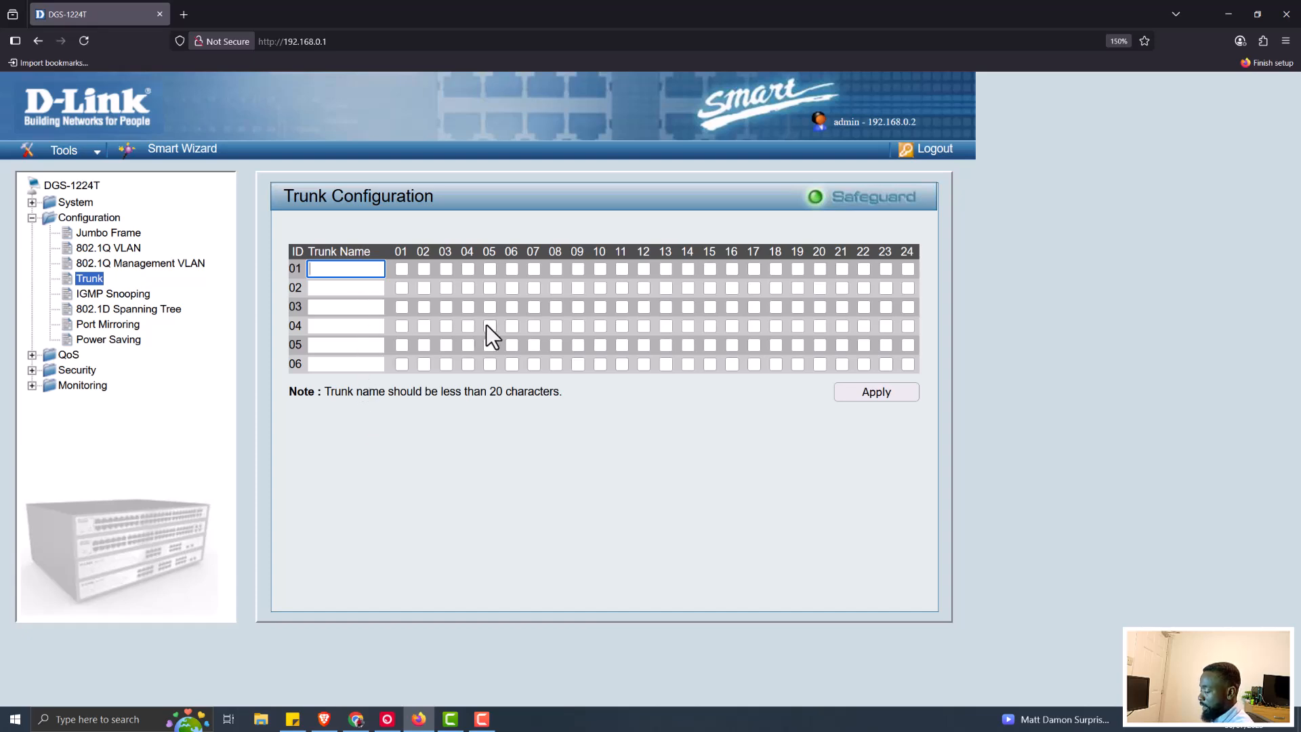
pyautogui.write('Trunk1')
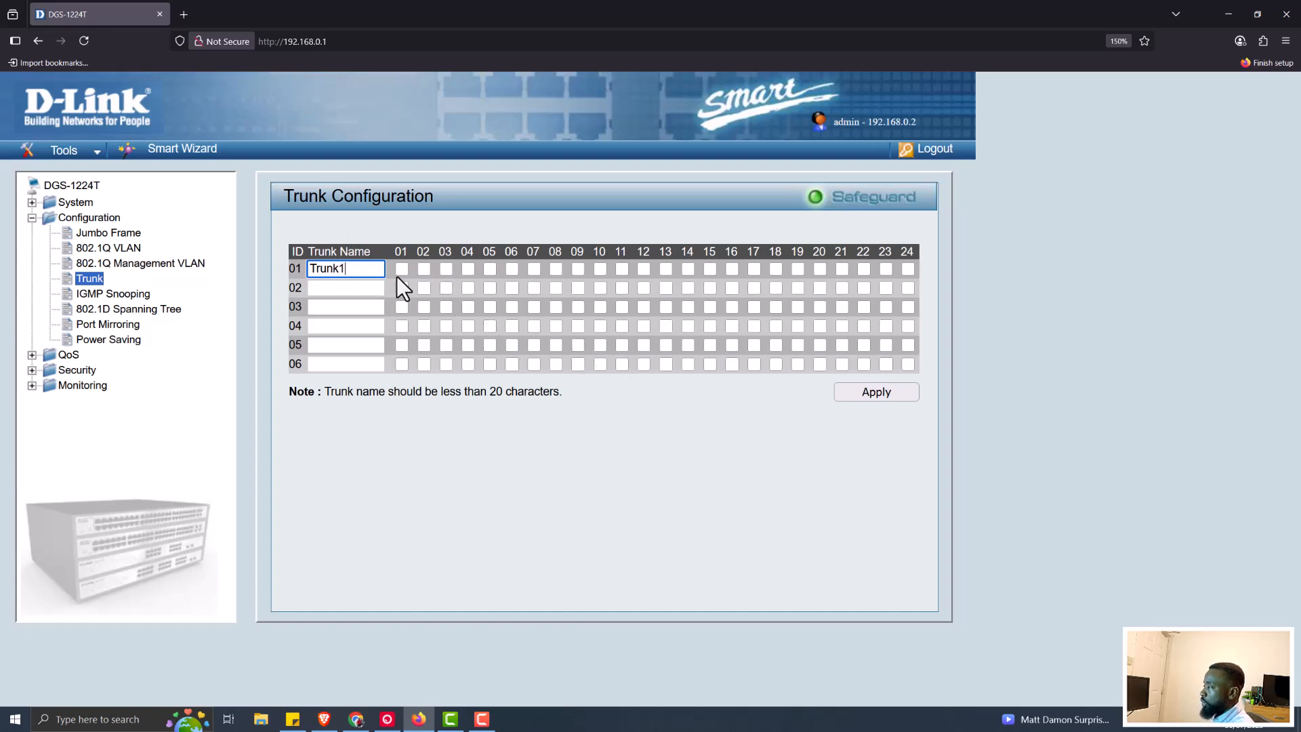
pyautogui.click(467, 268)
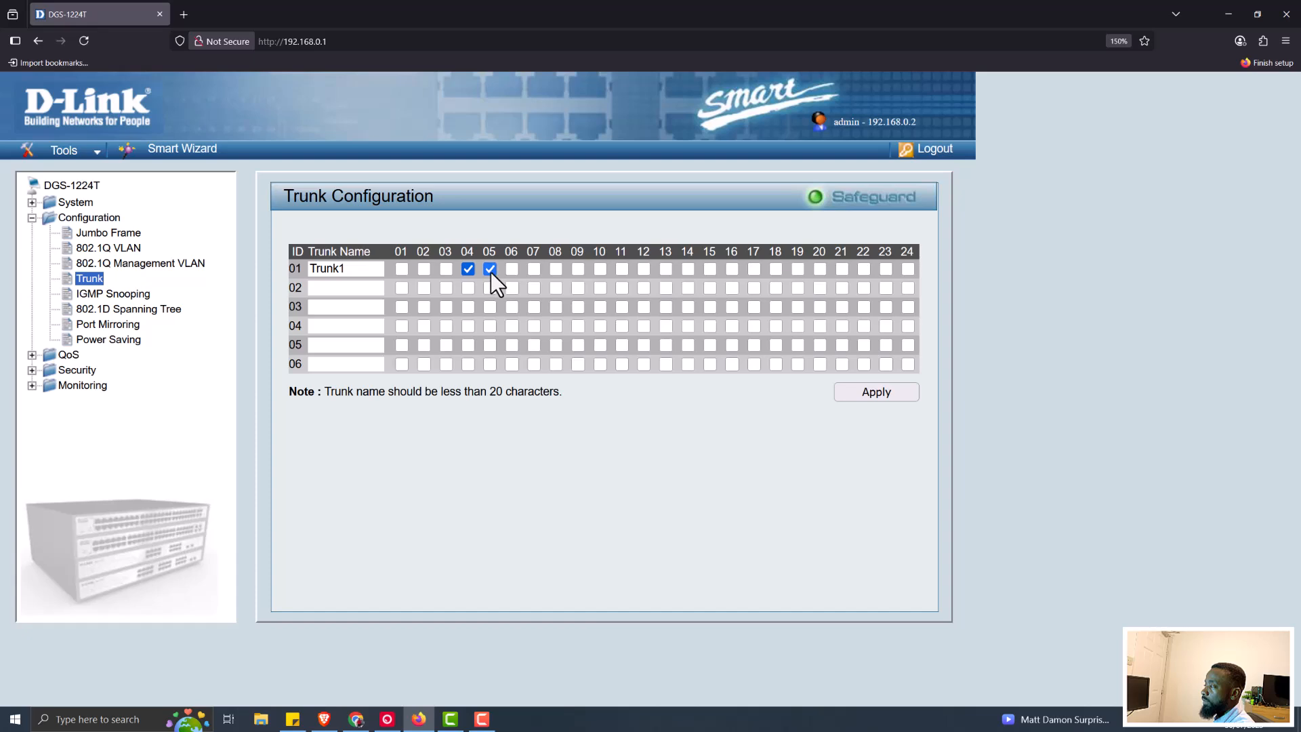
pyautogui.click(874, 390)
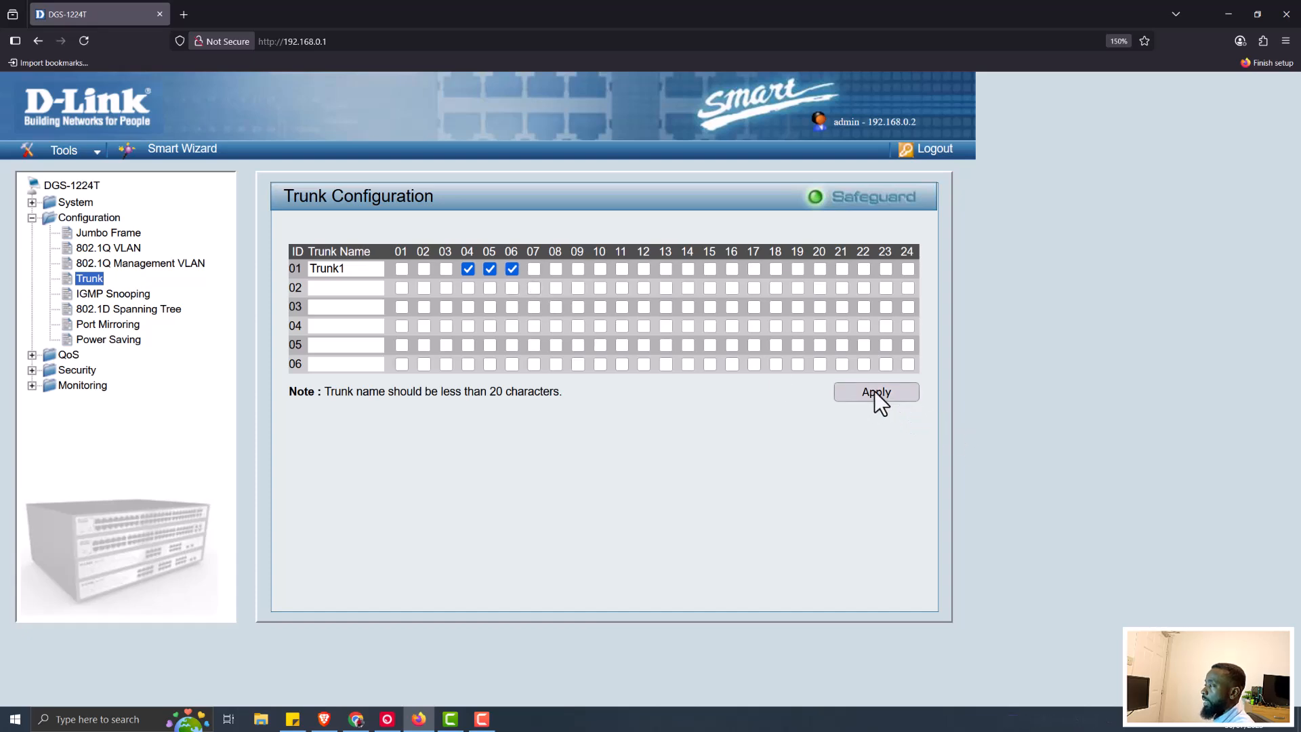